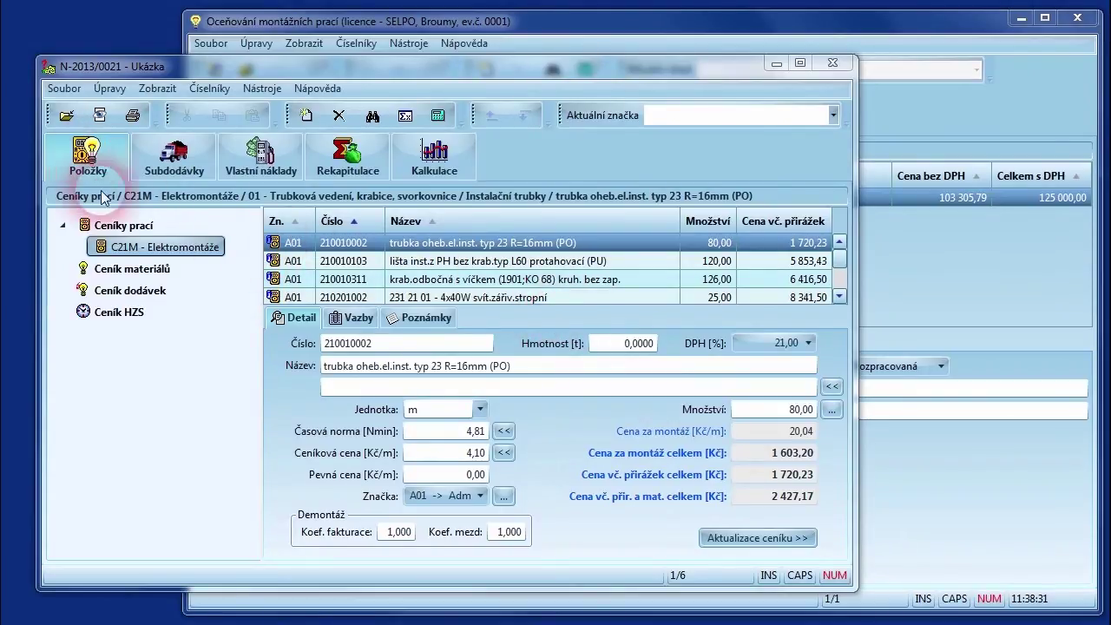
- Look through the material, delivery and HZS price lists, and bring up the detail of material item 00201 (trubka ohebná instal. PVC 2316)
left_click(126, 273)
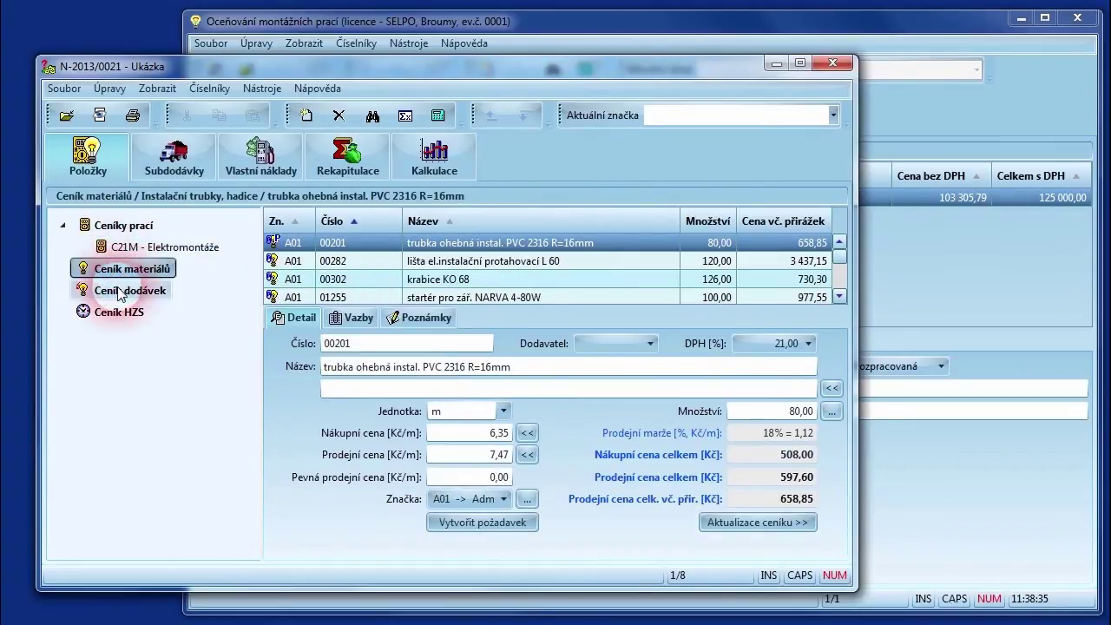
left_click(124, 292)
left_click(122, 316)
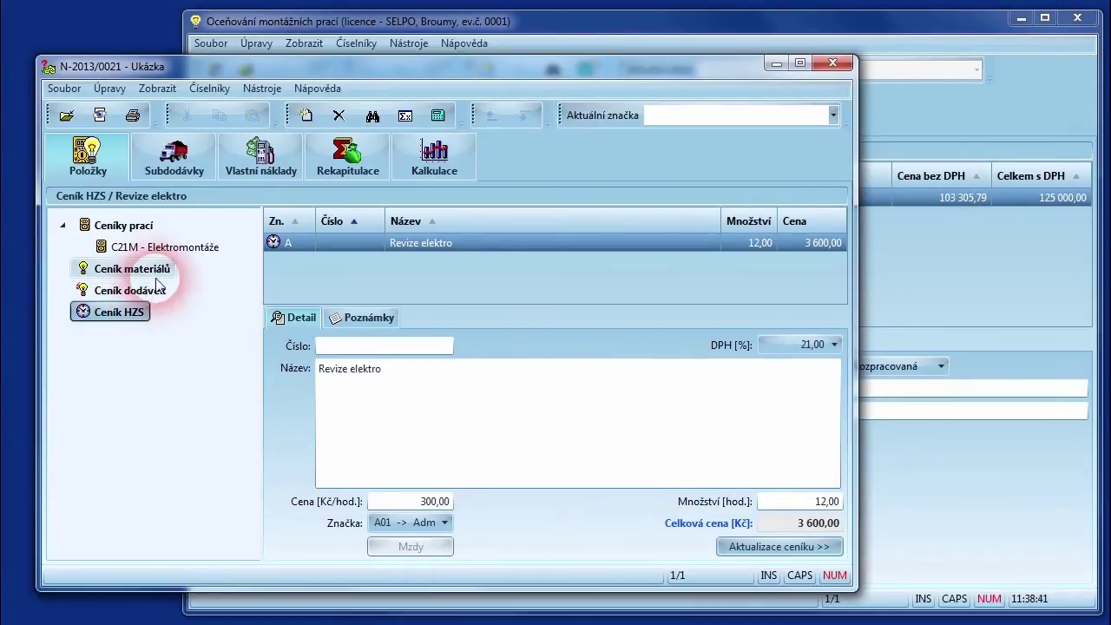
left_click(134, 270)
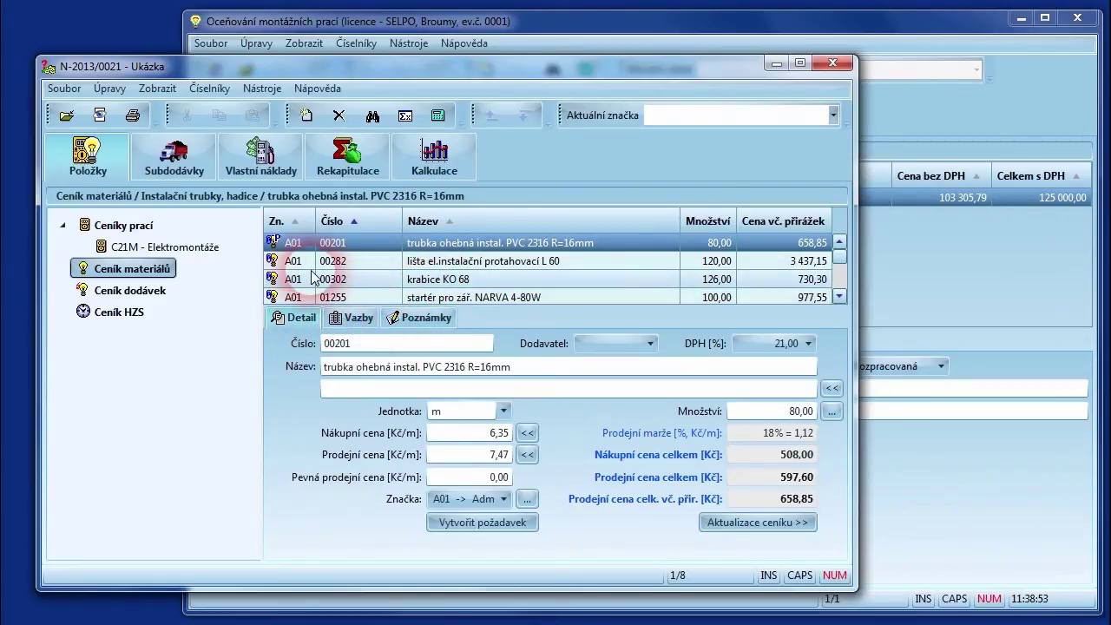
left_click(336, 250)
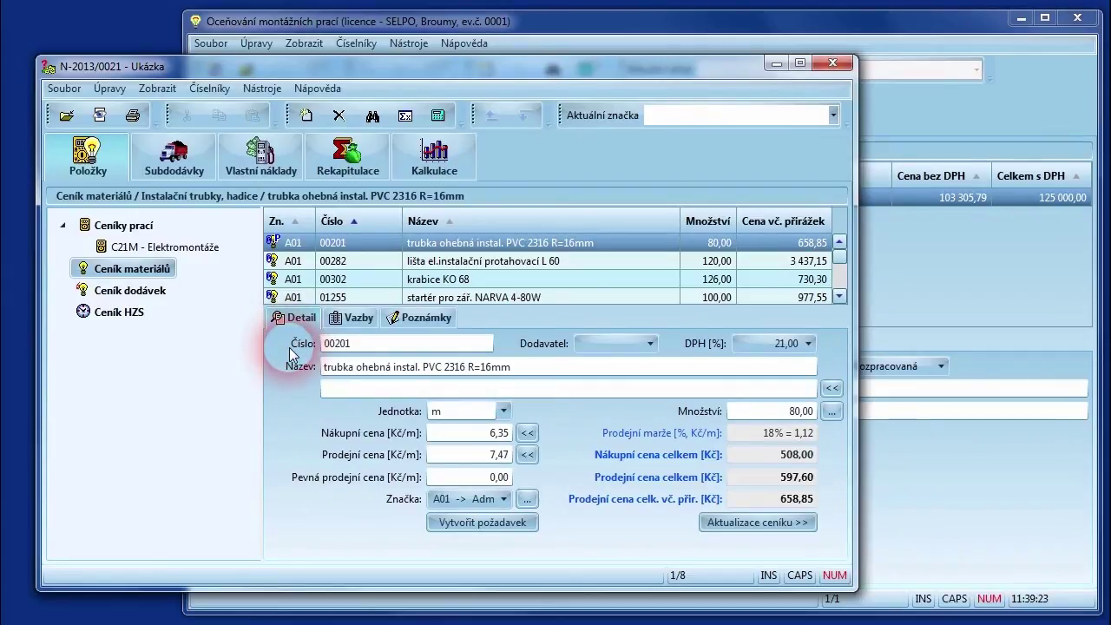
- Examine the supplier field, the VAT rate options and the two description lines of material item 00201
left_click(650, 344)
left_click(650, 344)
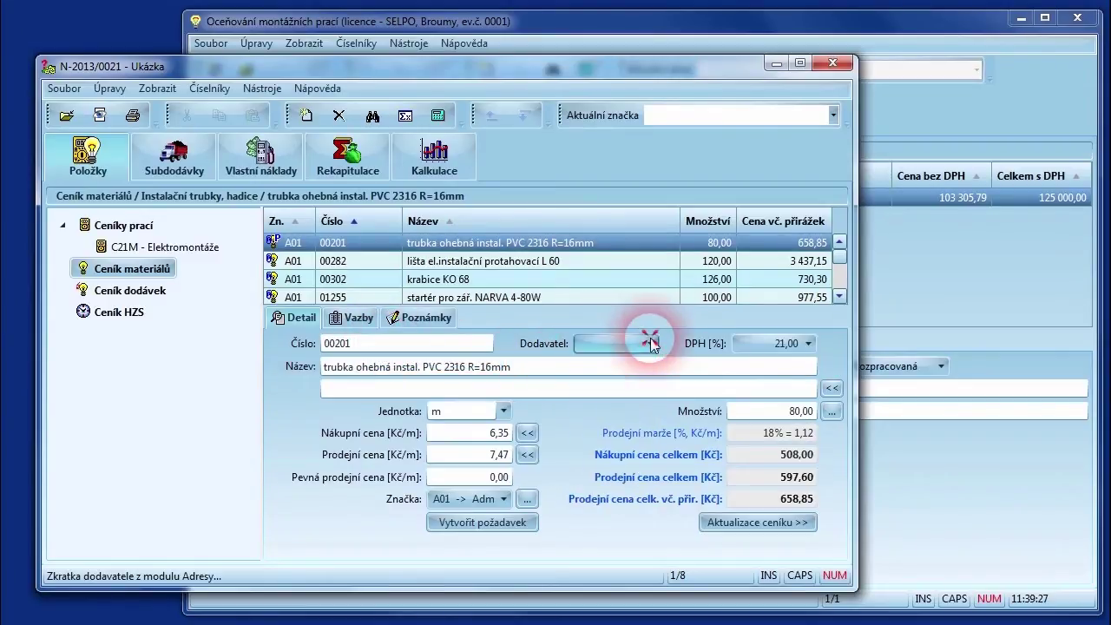
left_click(803, 343)
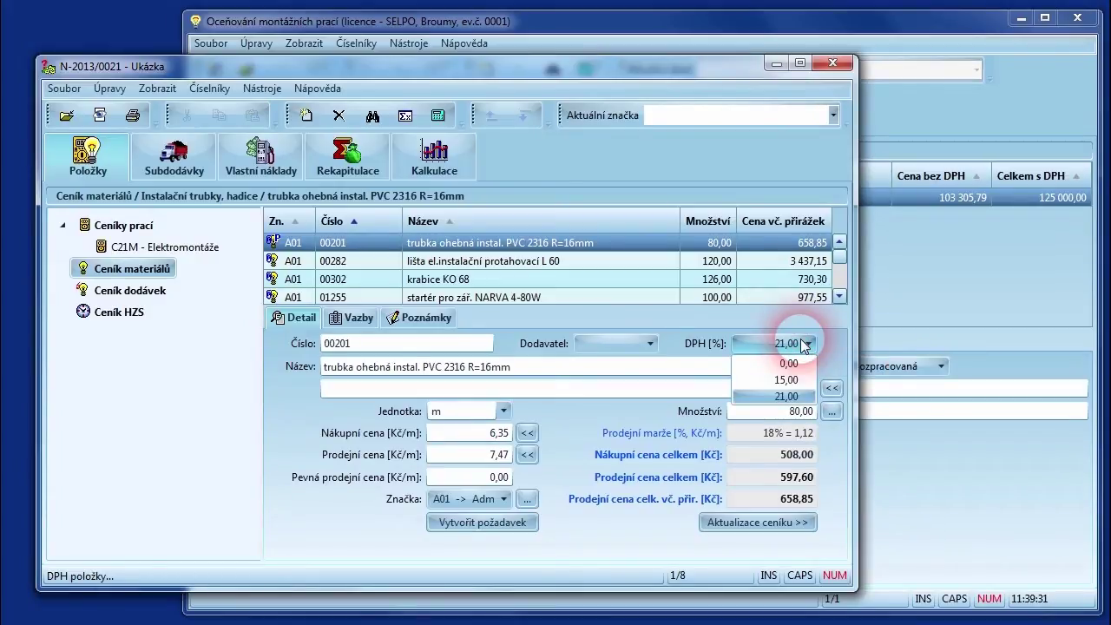
left_click(801, 340)
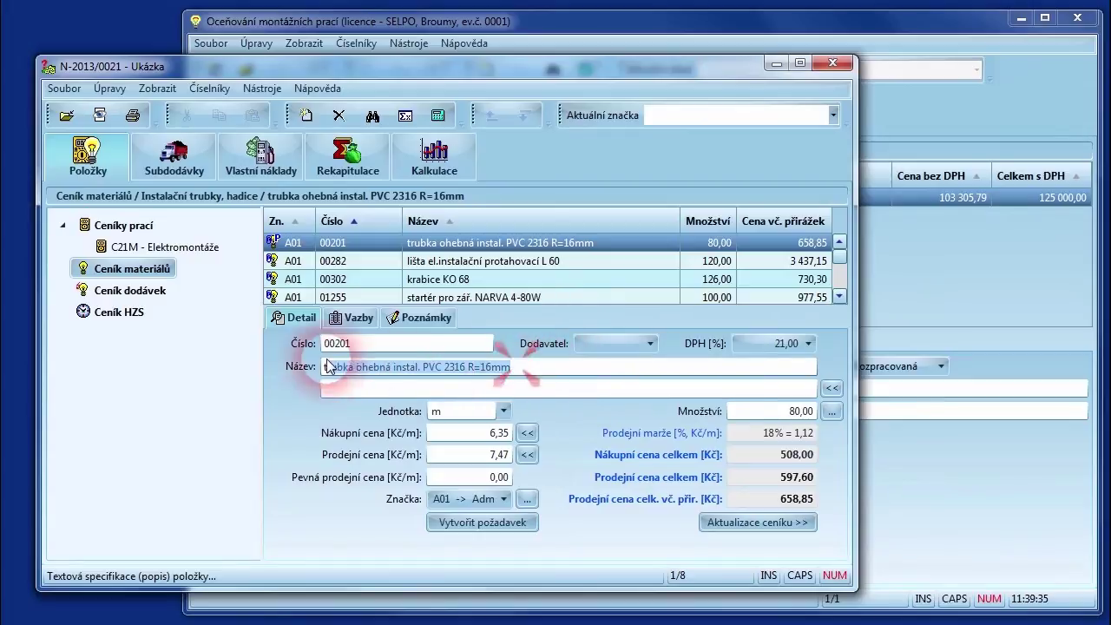
left_click(289, 368)
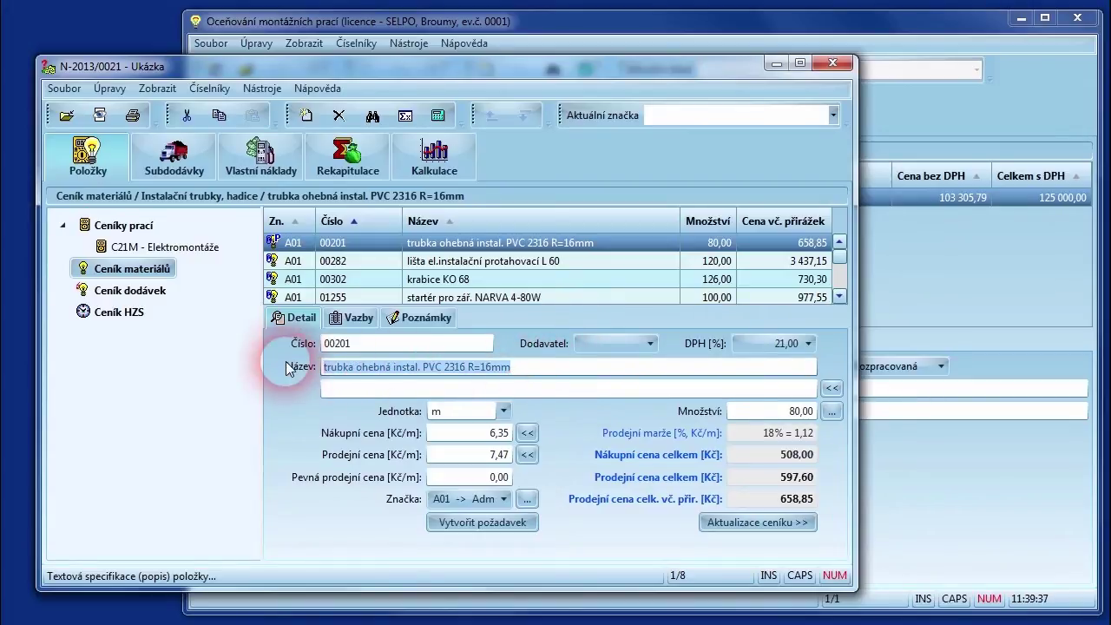
left_click(336, 392)
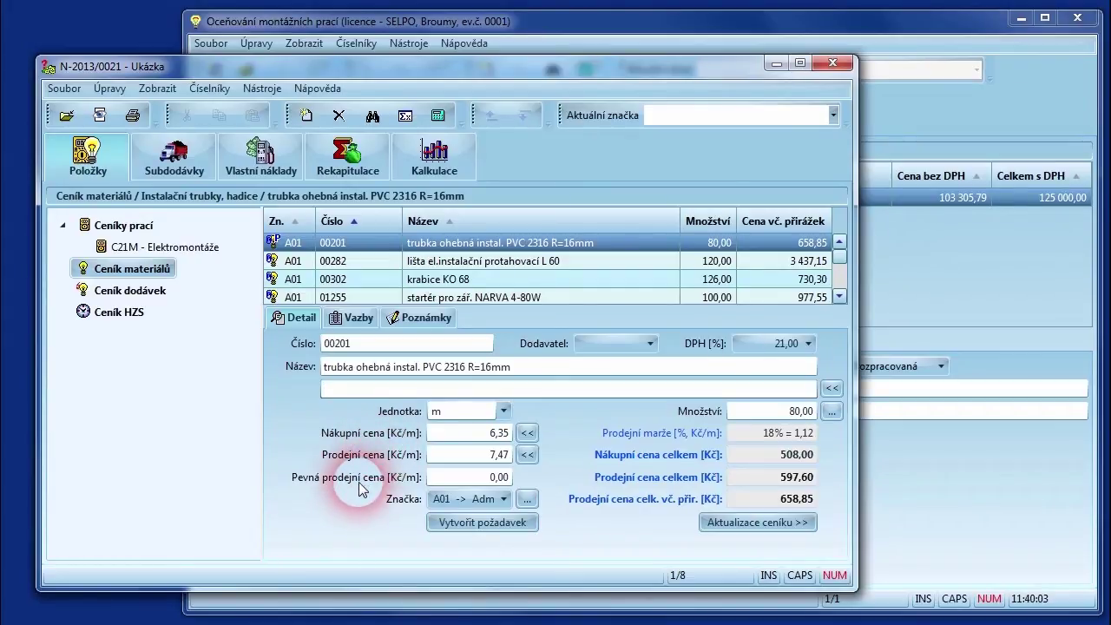
- Try a fixed selling price of 10 Kč/m on material item 00201 and reset it to 0
left_click(457, 477)
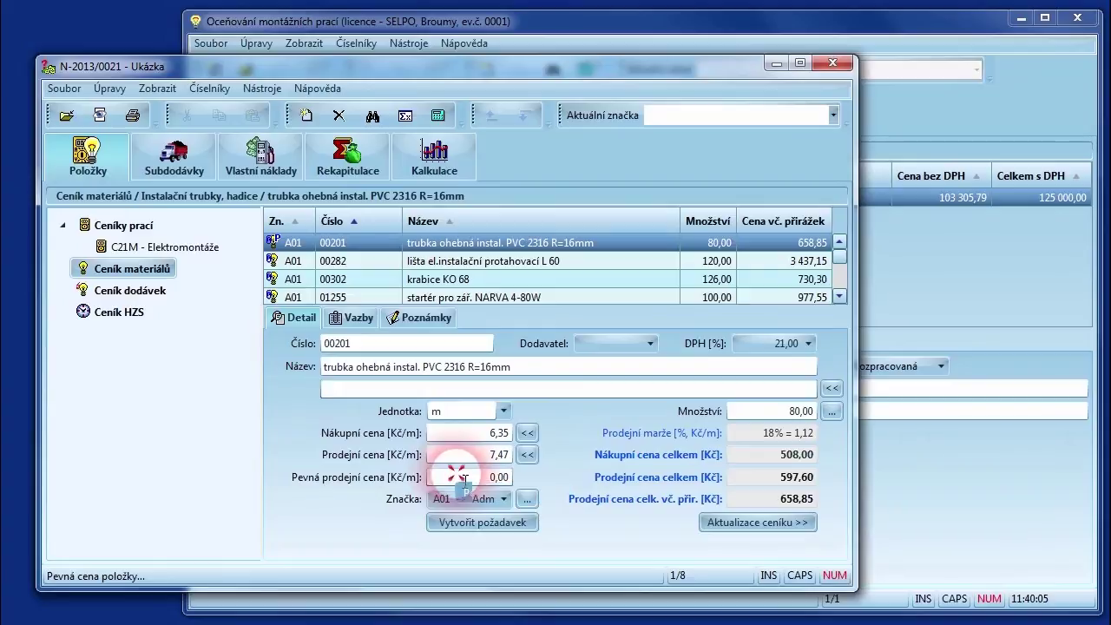
type("10")
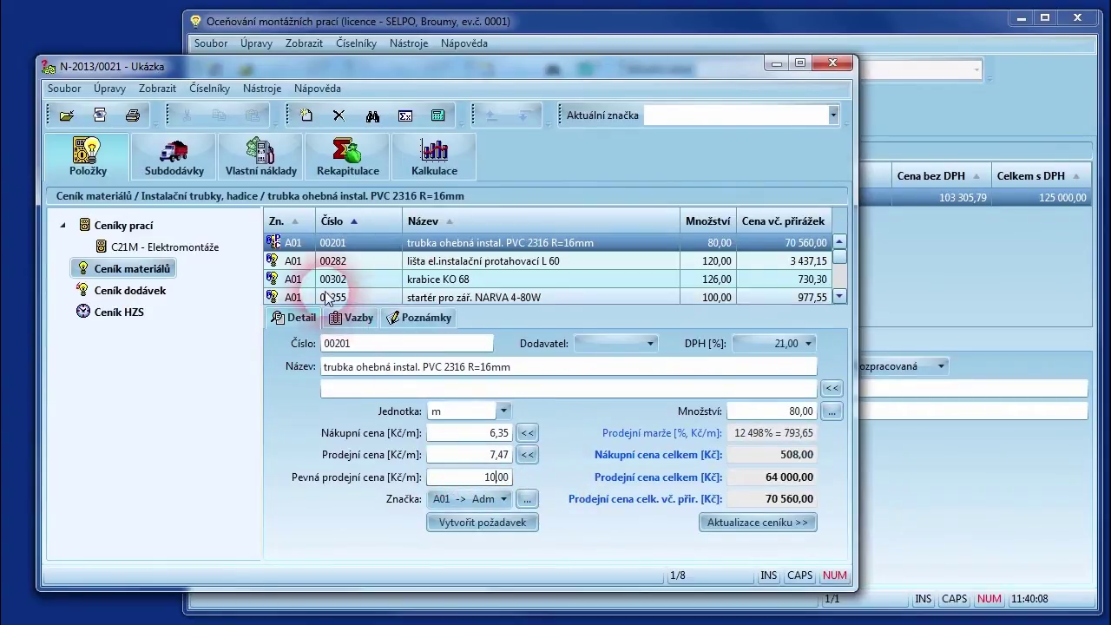
left_click(280, 260)
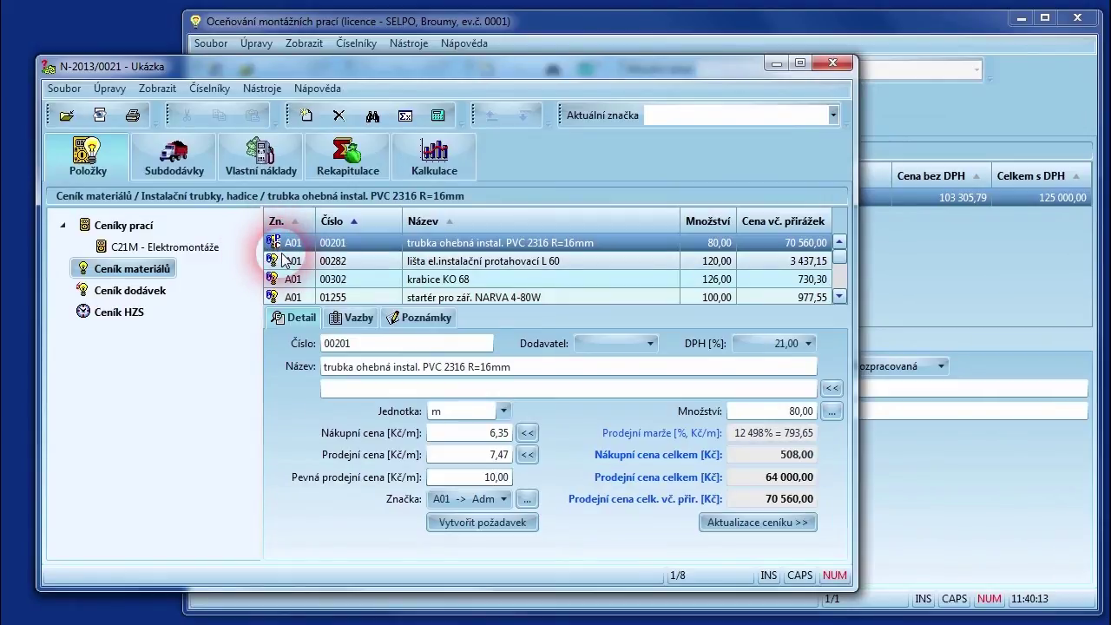
left_click(460, 476)
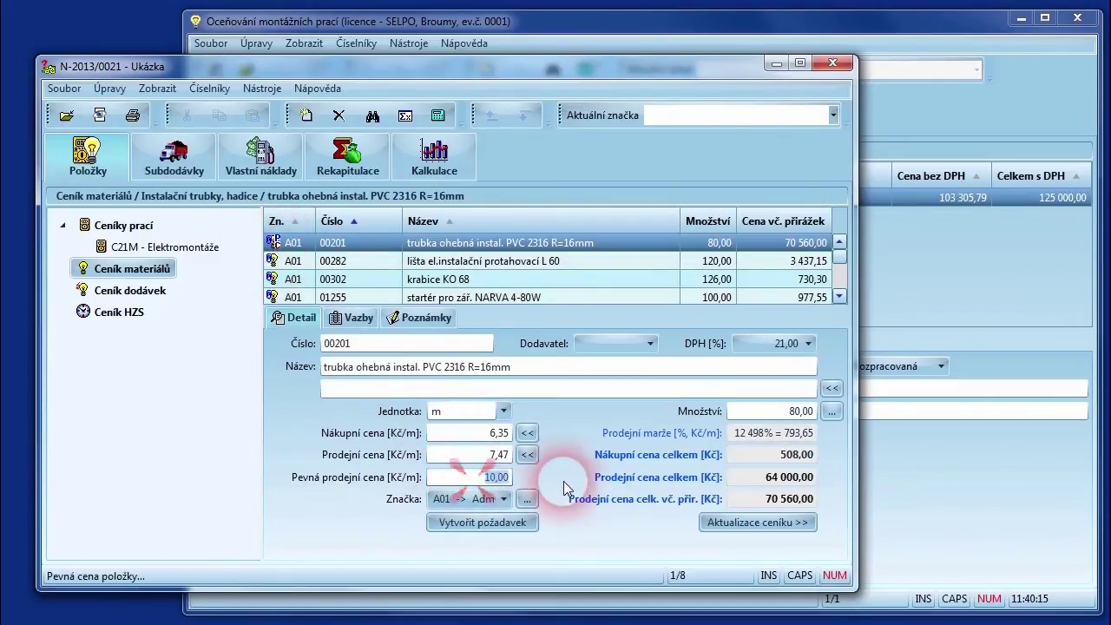
type("0")
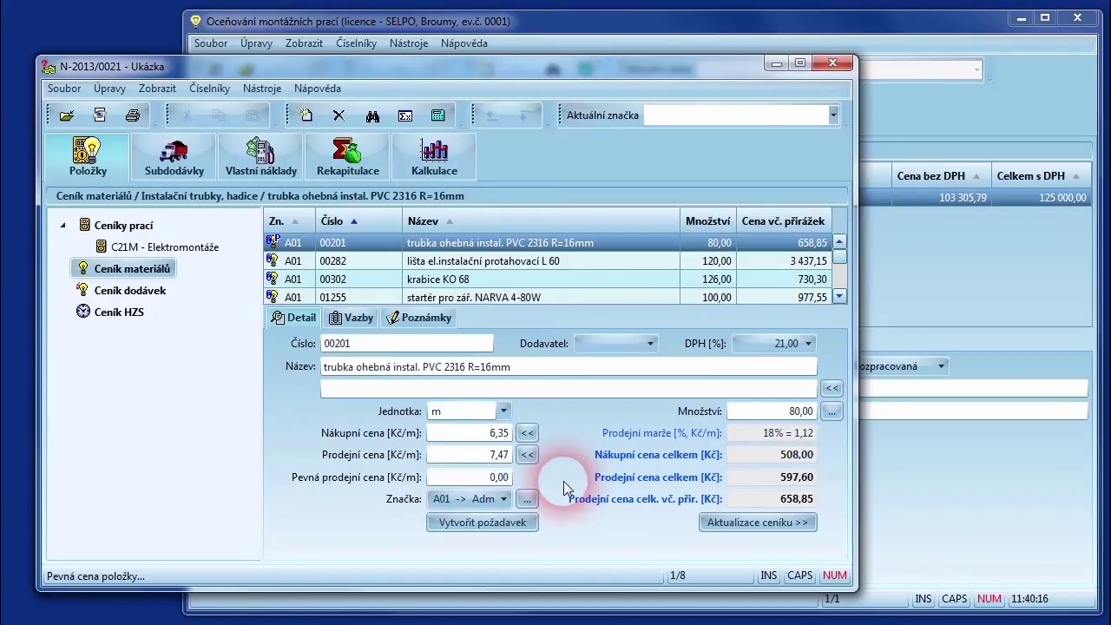
- Check which tags (Značka) can be assigned to material item 00201
left_click(482, 501)
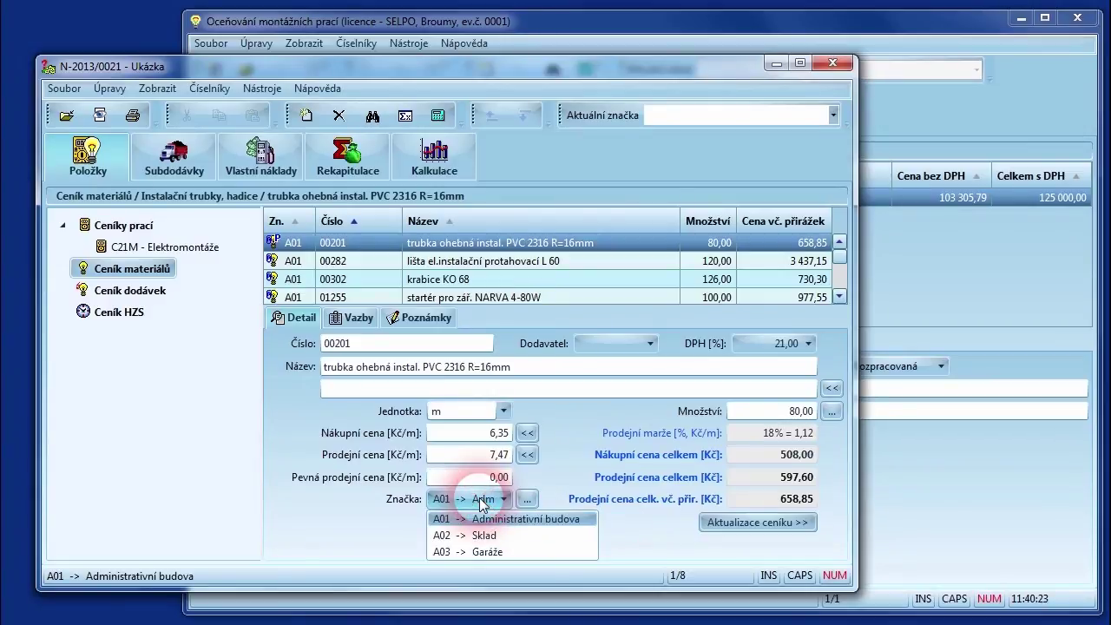
left_click(482, 501)
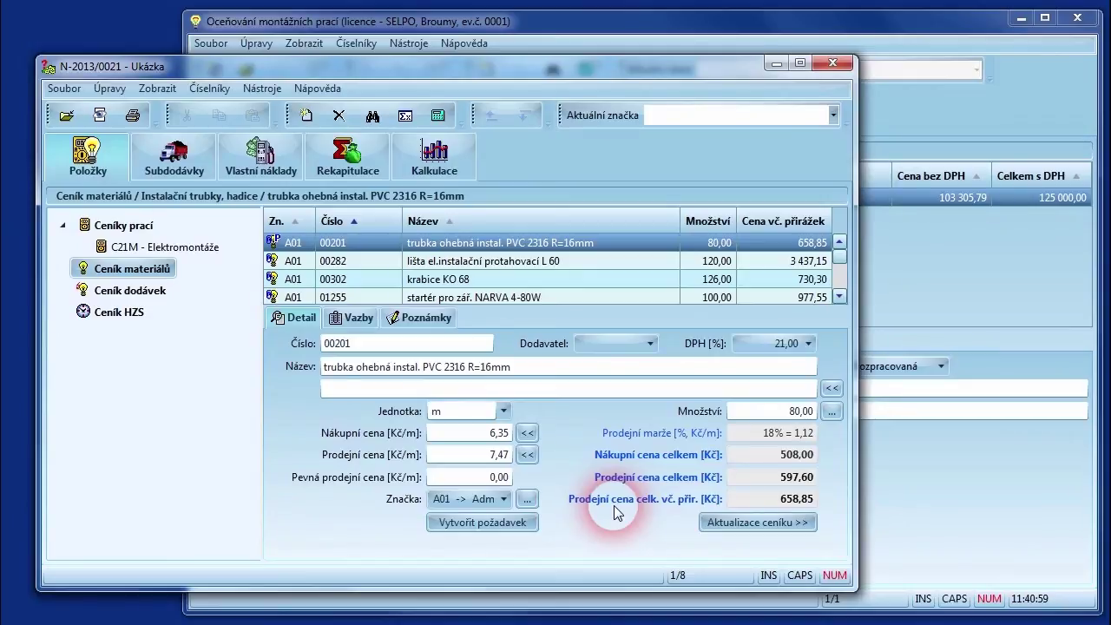
- Try copying the item name into the alternative description without "2316", and clear the alternative description again
left_click(831, 390)
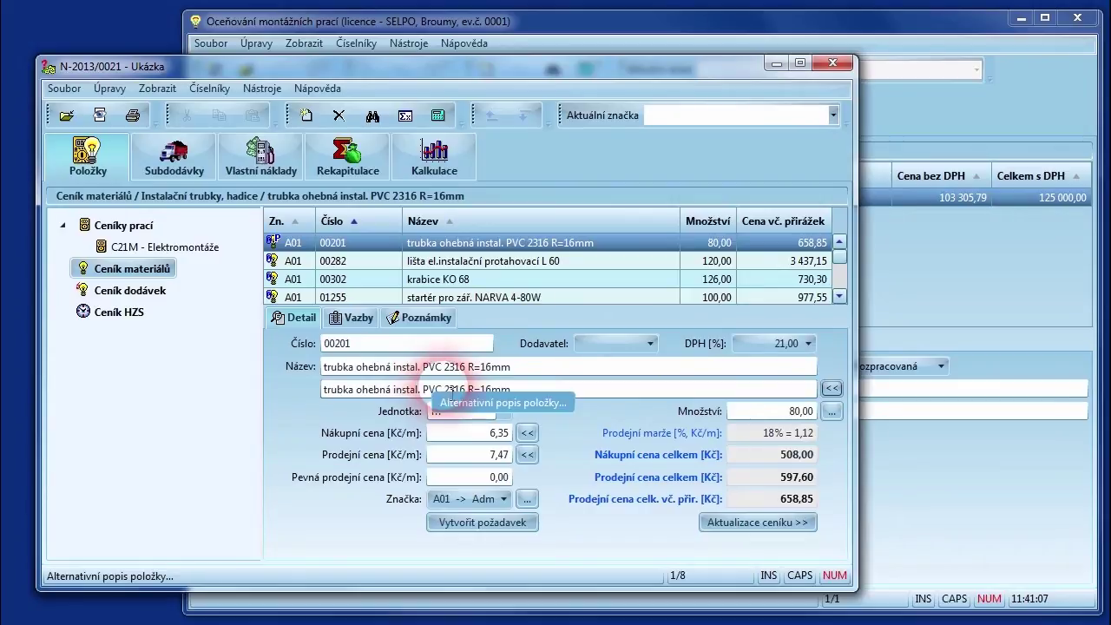
double_click(455, 389)
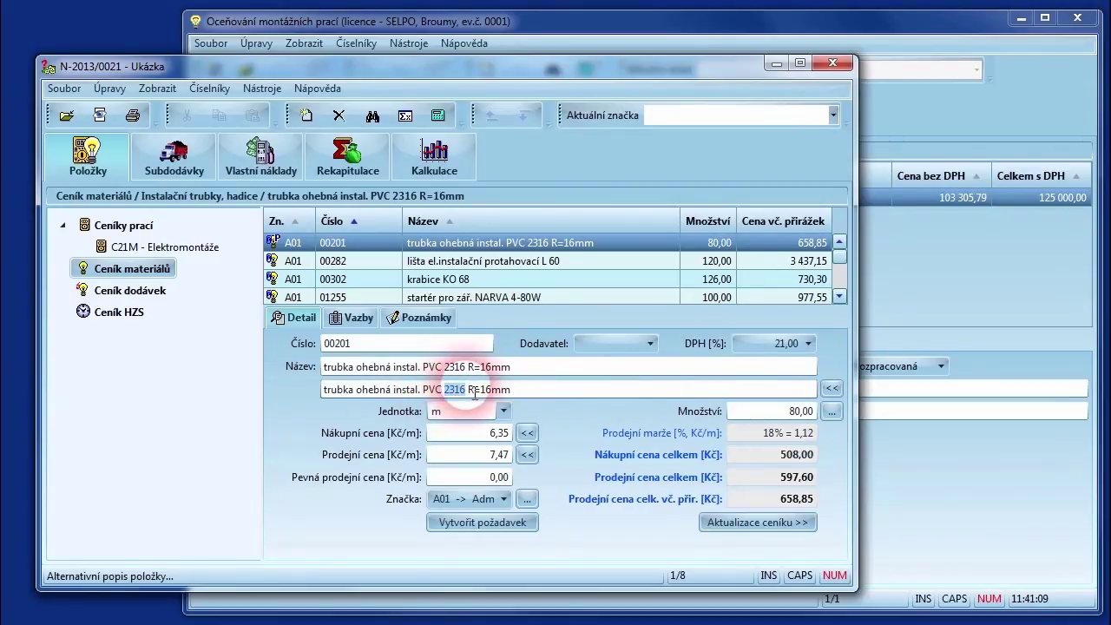
key("Delete")
key("Delete")
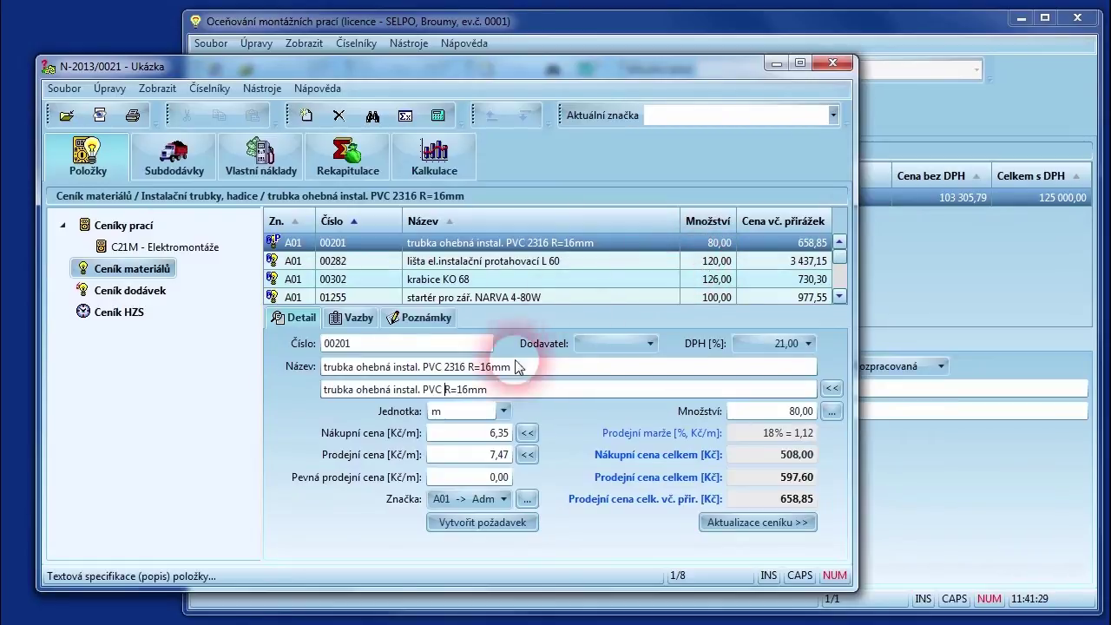
left_click_drag(496, 390, 307, 400)
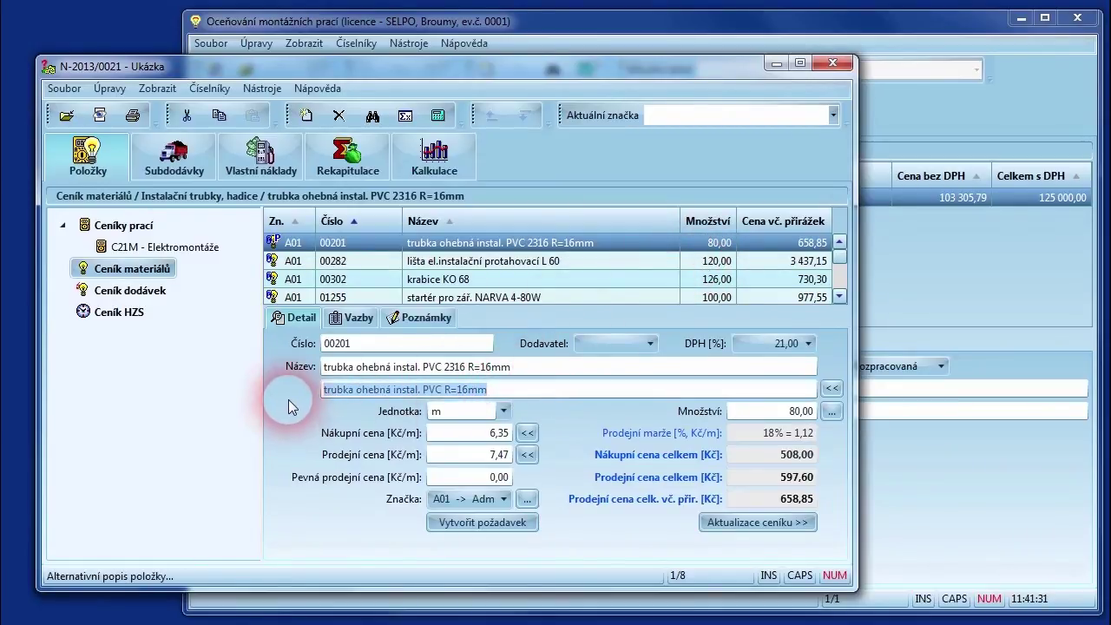
key("Delete")
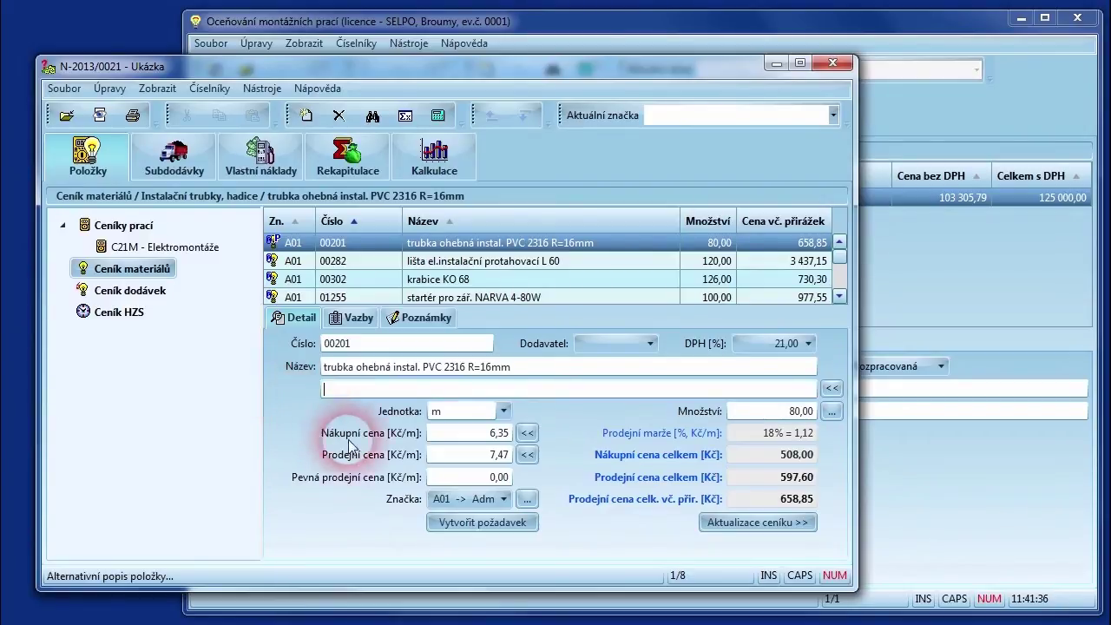
- Zero the purchase price of item 00201 and recalculate it from the selling price with a 10 % discount
left_click(492, 450)
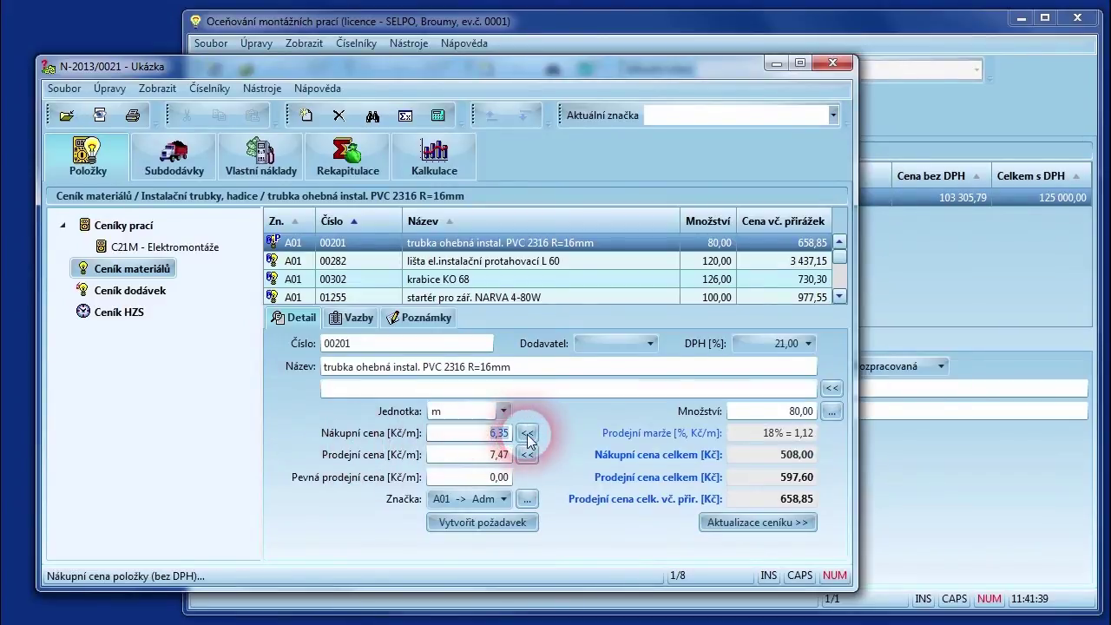
left_click(526, 432)
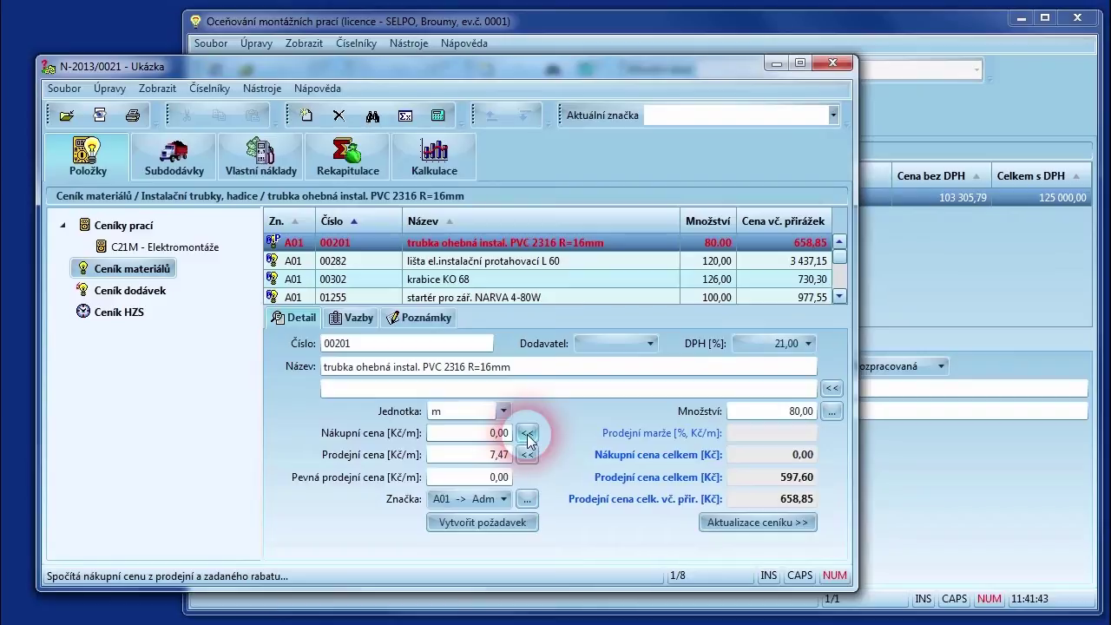
left_click(527, 433)
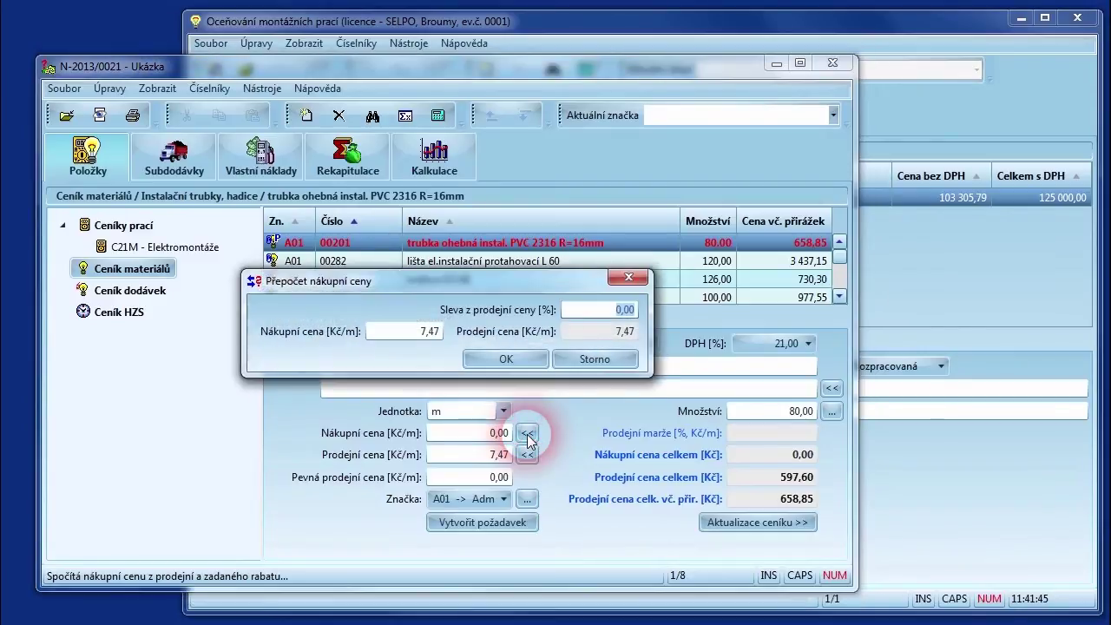
type("10")
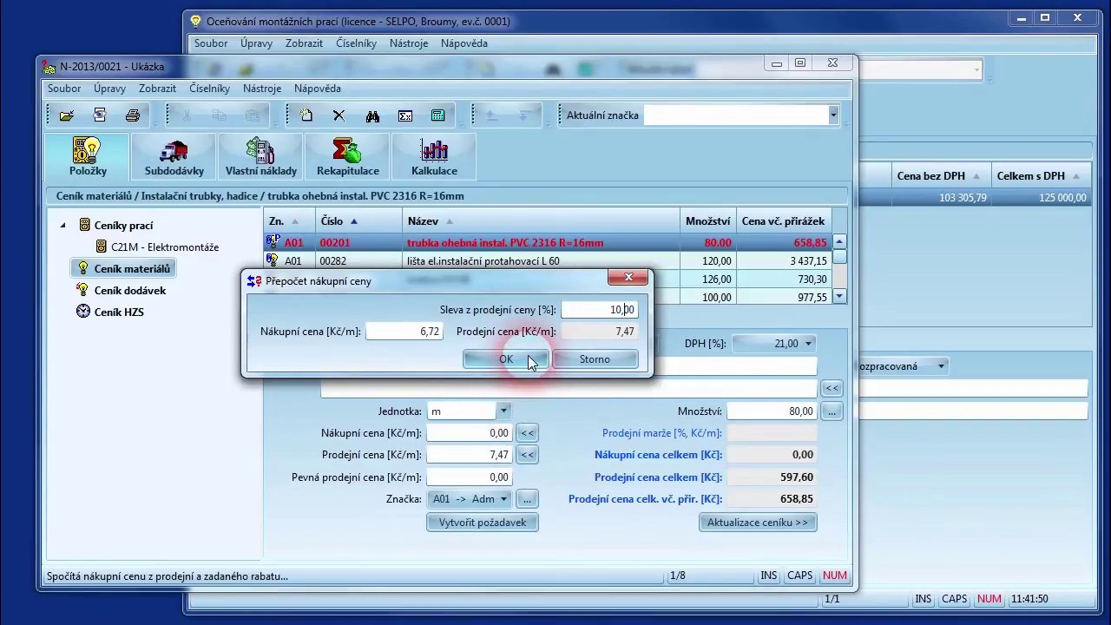
left_click(531, 362)
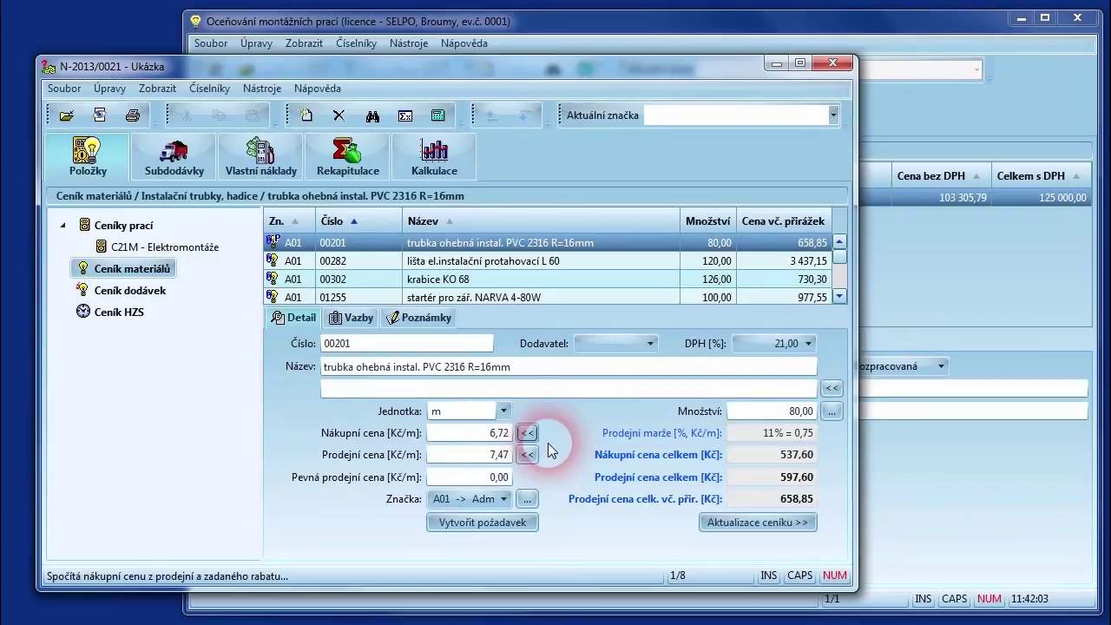
- Zero the selling price of item 00201 and recalculate it from the purchase price with a 15 % markup
left_click(489, 464)
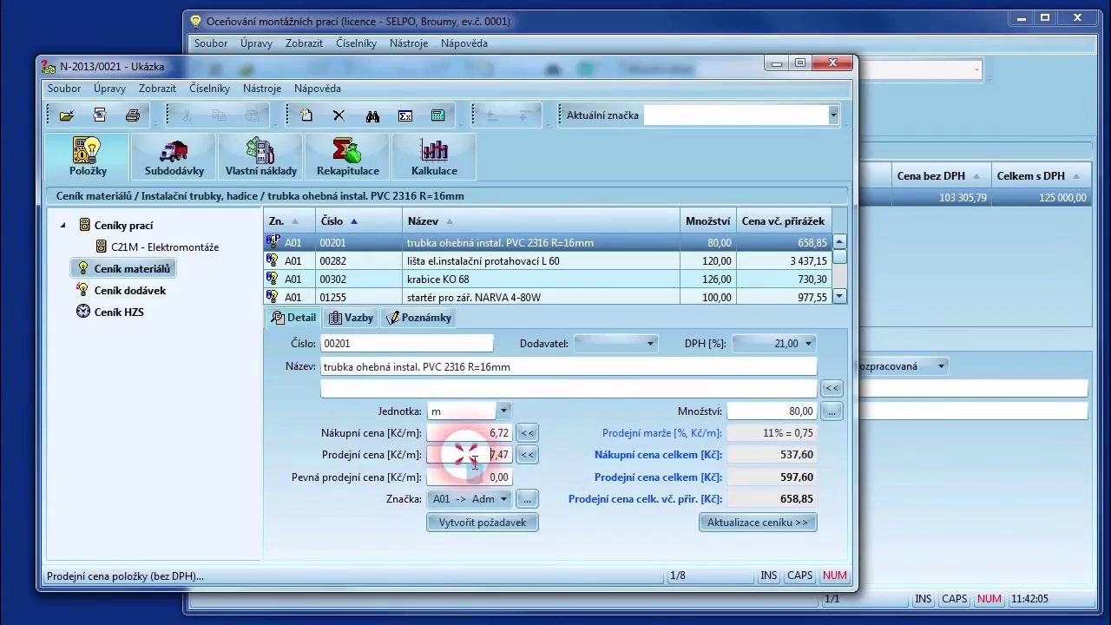
type("0")
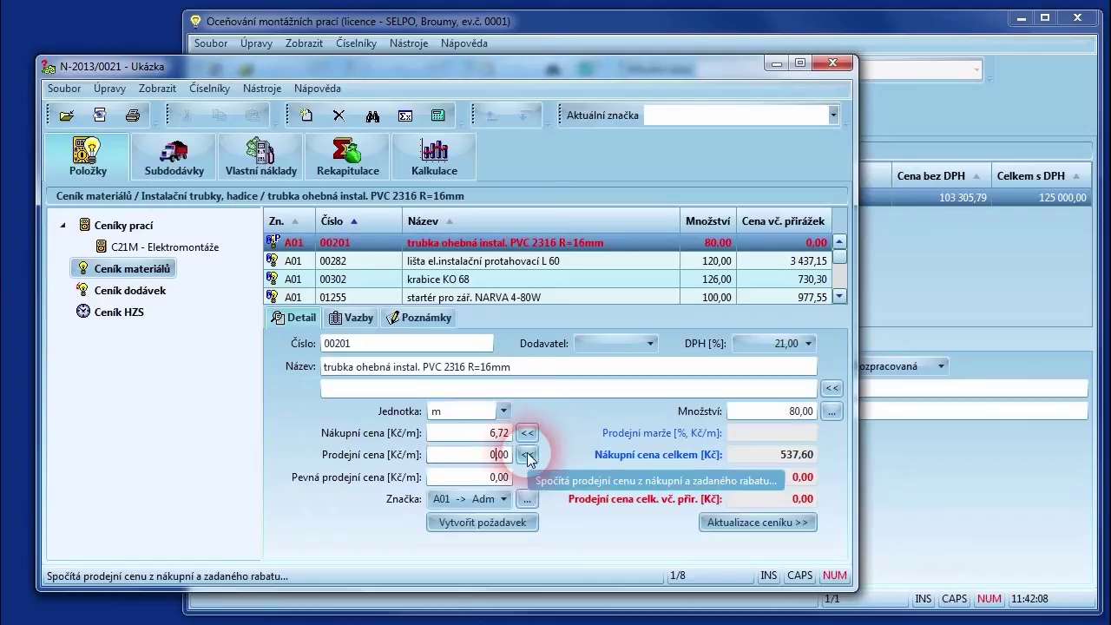
left_click(528, 455)
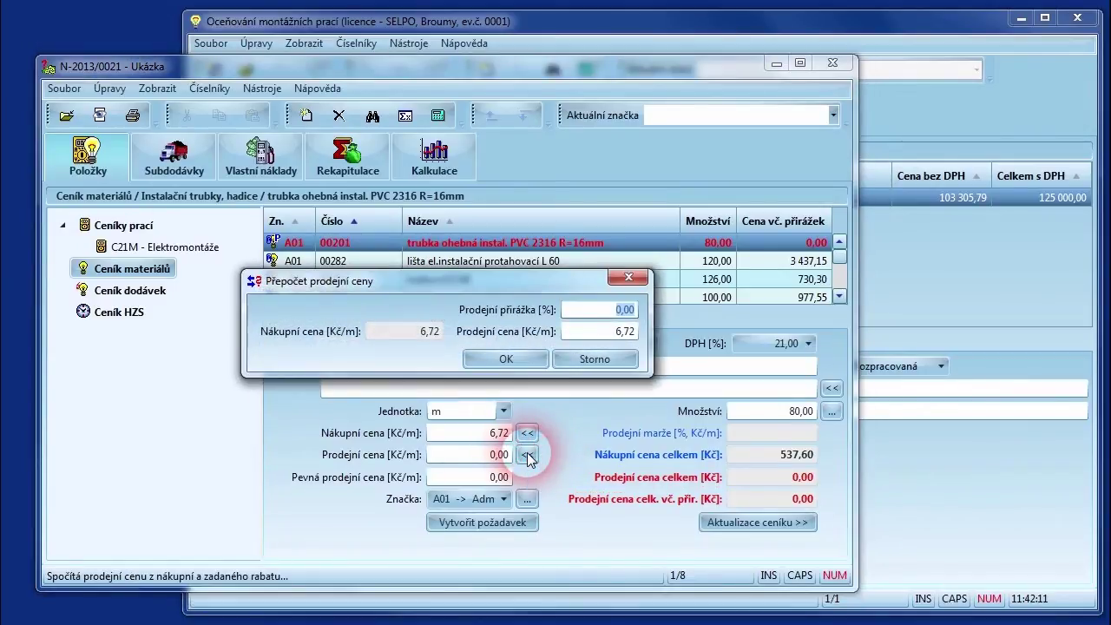
type("15")
left_click(521, 362)
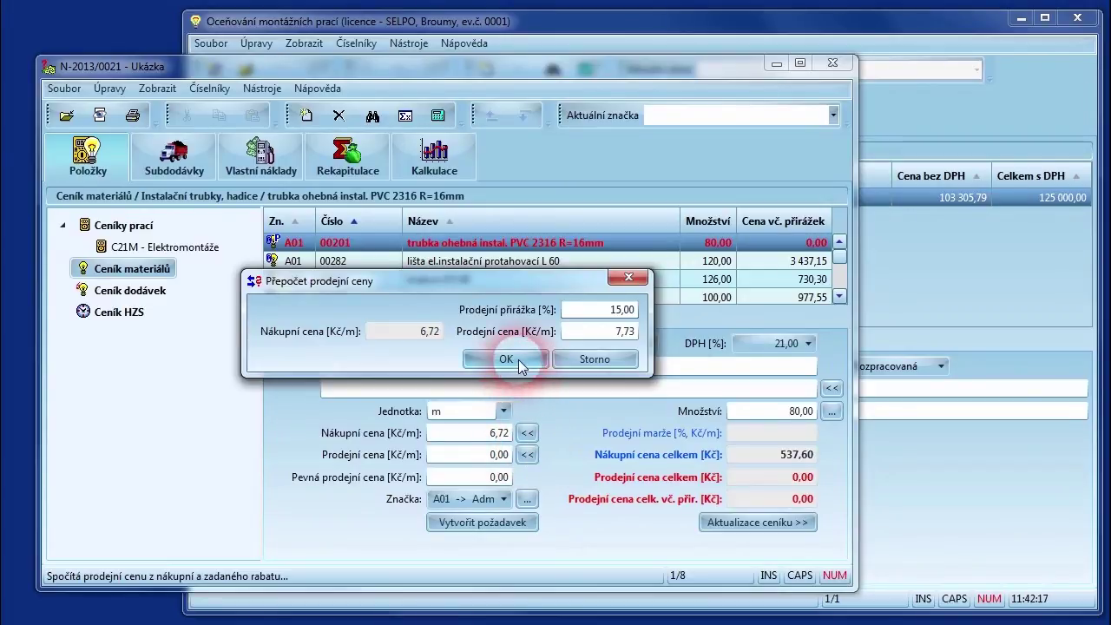
left_click(520, 363)
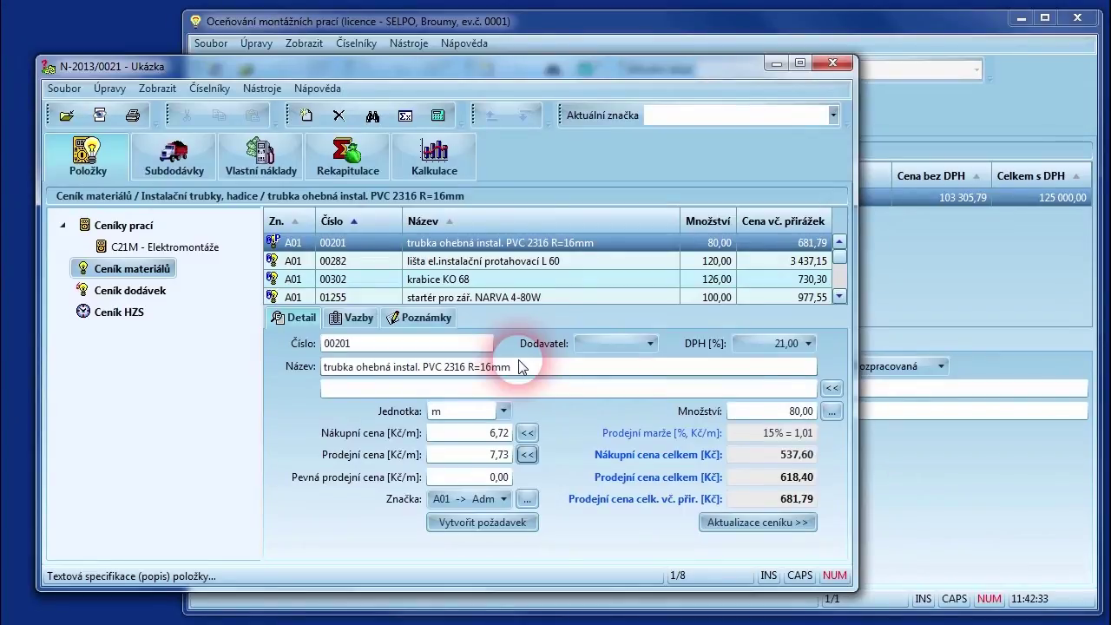
- Change the quantity of item 00201 to 70 m including all linked items, and check the linked work item in C21M - Elektromontáže
left_click(831, 411)
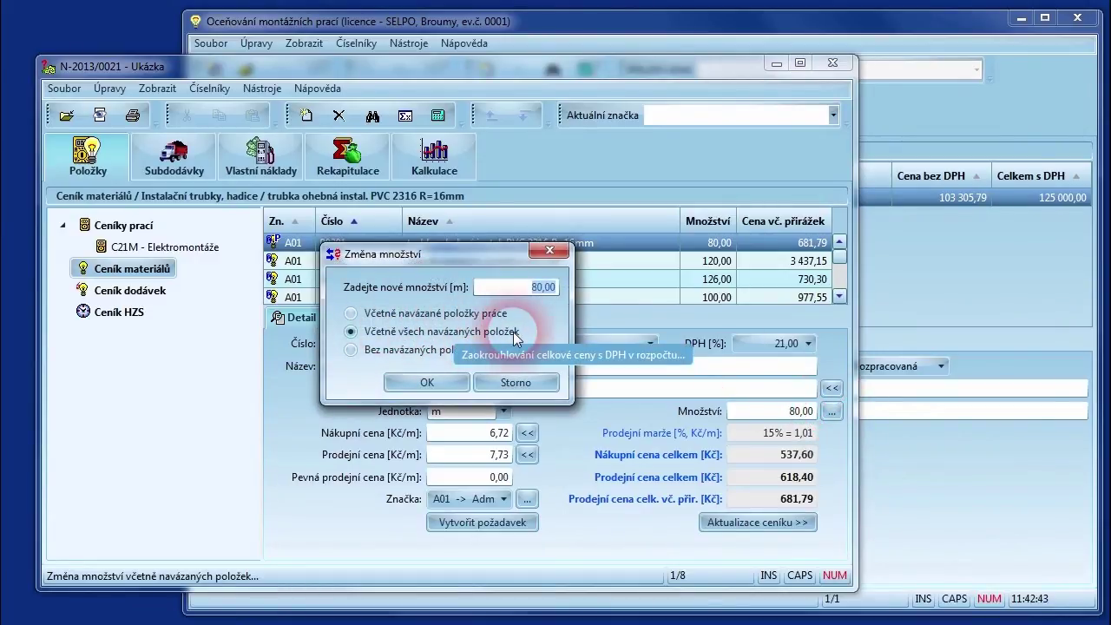
type("70,00")
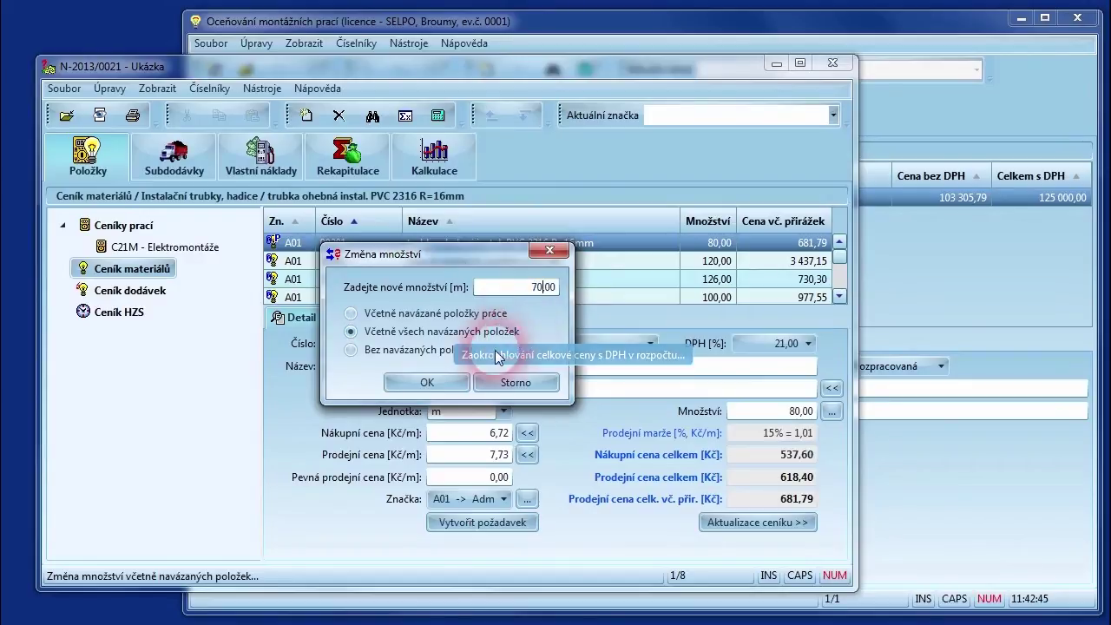
left_click(445, 381)
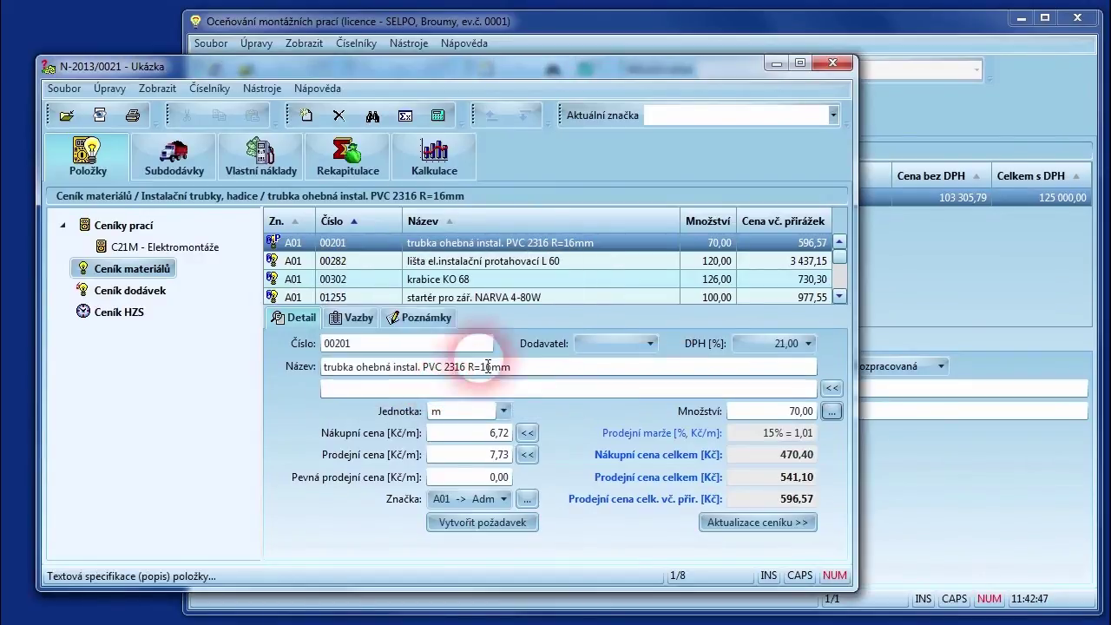
left_click(701, 236)
left_click(210, 240)
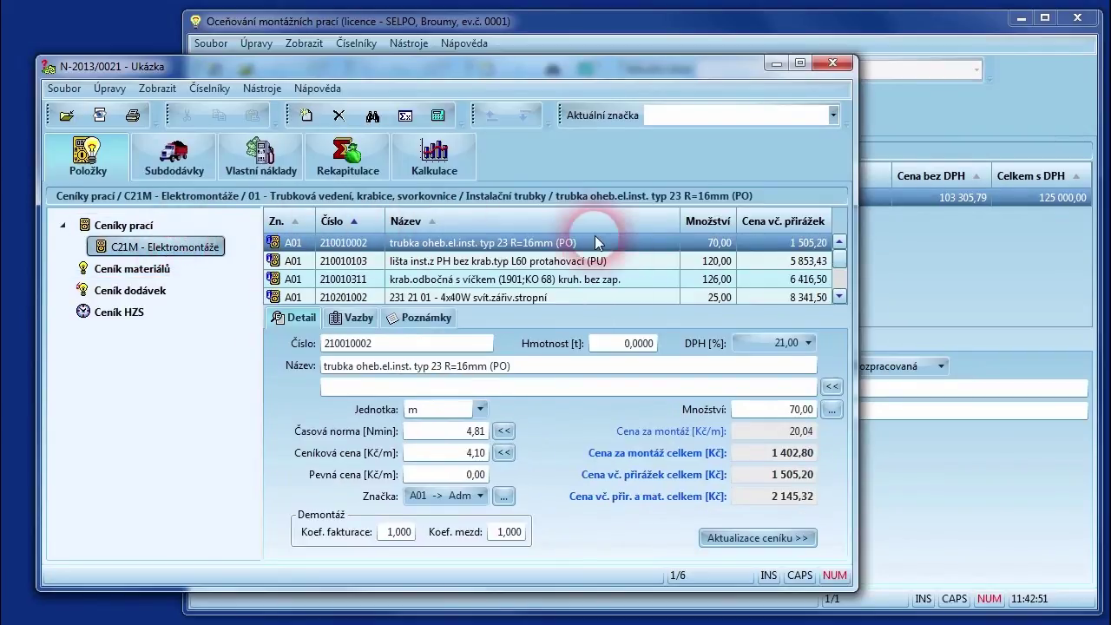
- Return to material item 00201, review its name and purchase price in the price-list update, and cancel without updating
left_click(692, 249)
left_click(154, 271)
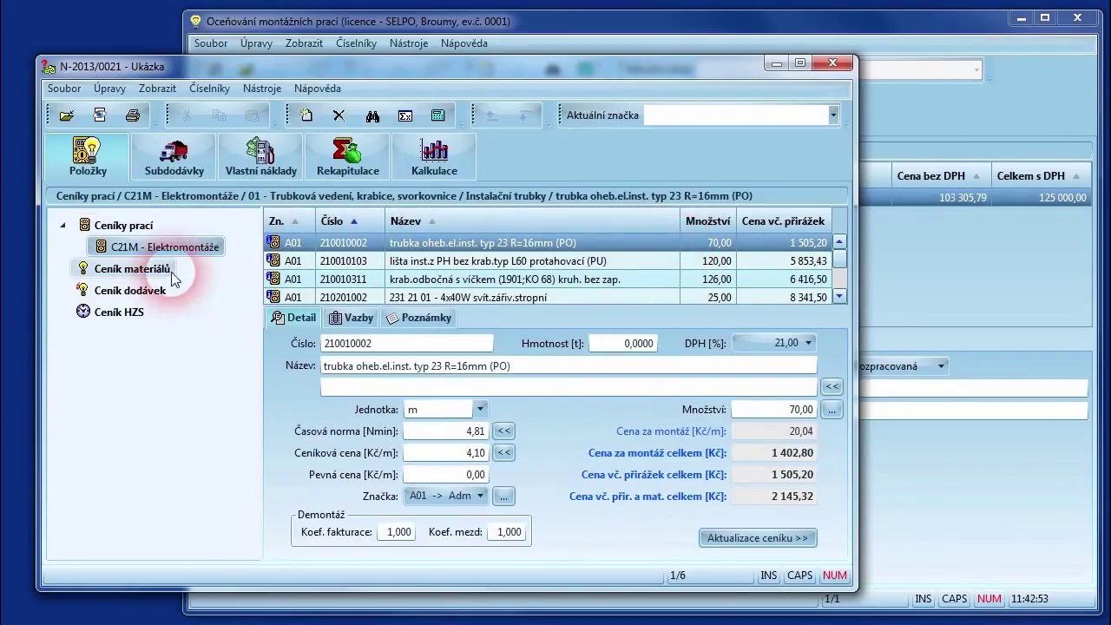
left_click(621, 406)
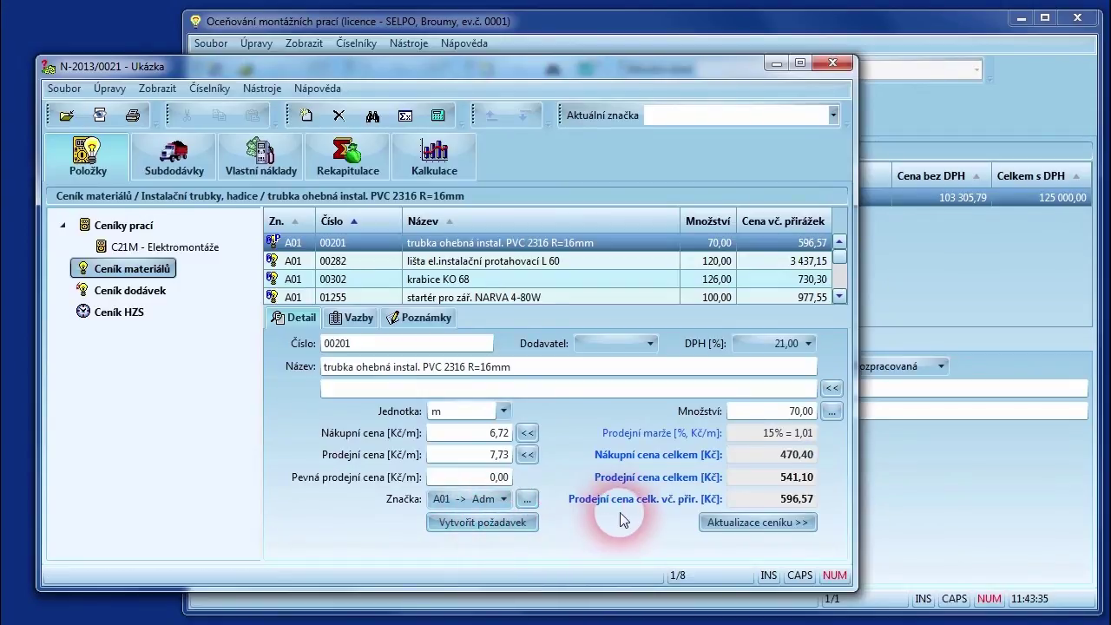
left_click(724, 523)
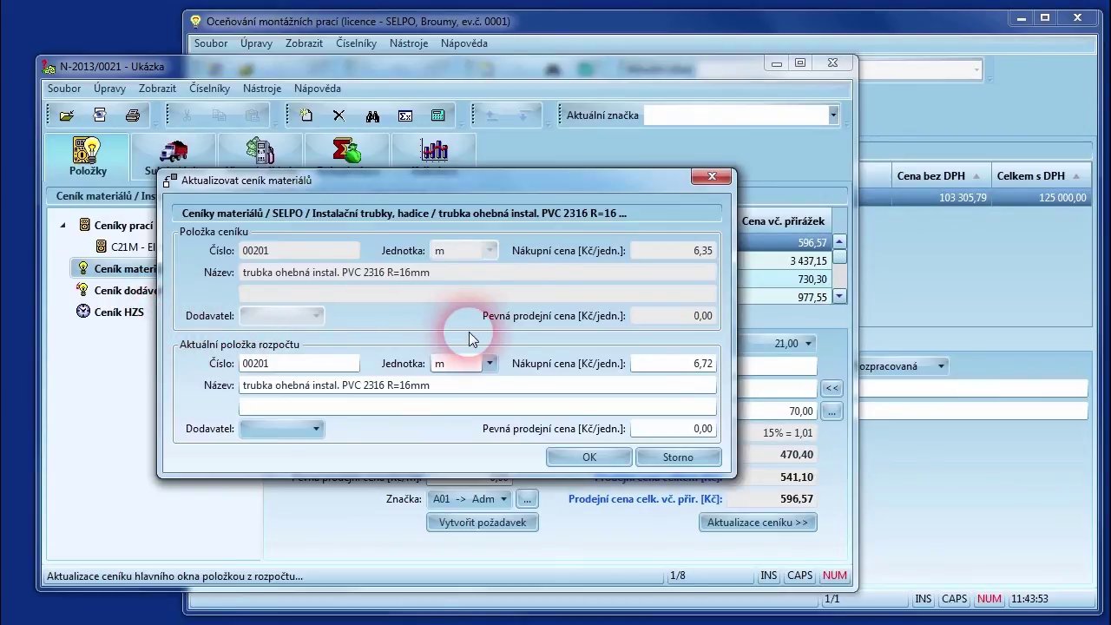
left_click_drag(463, 390, 244, 400)
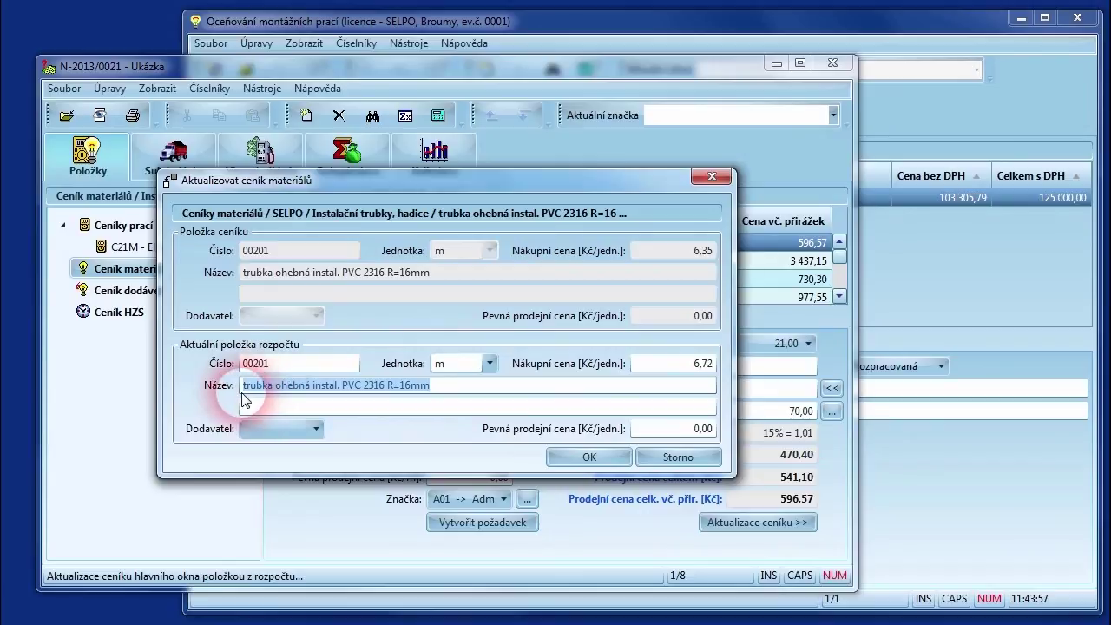
double_click(669, 365)
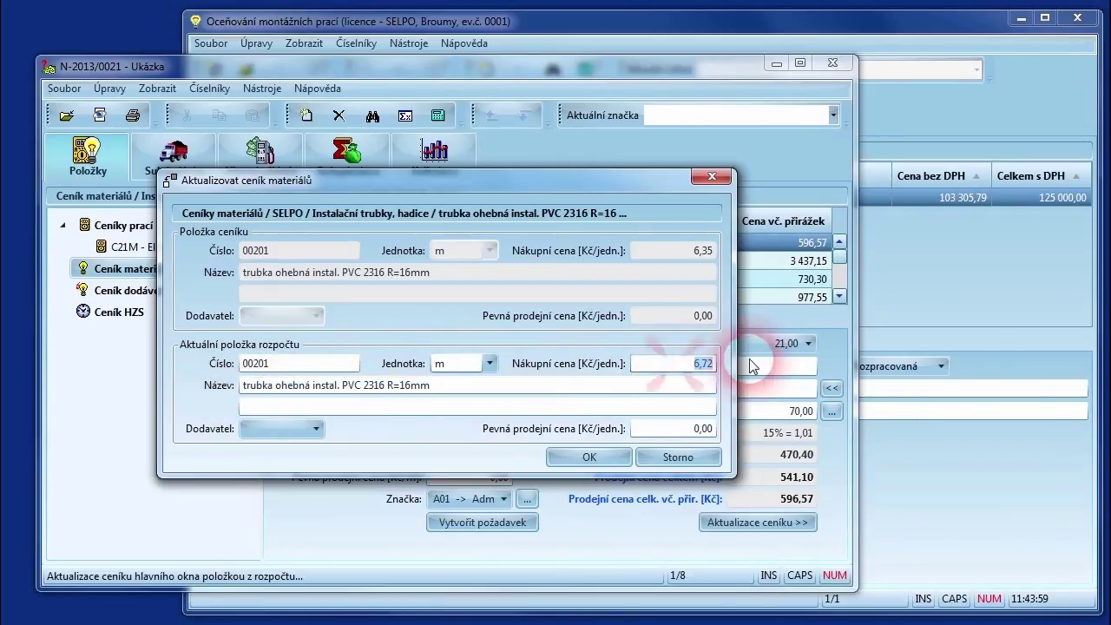
left_click(460, 405)
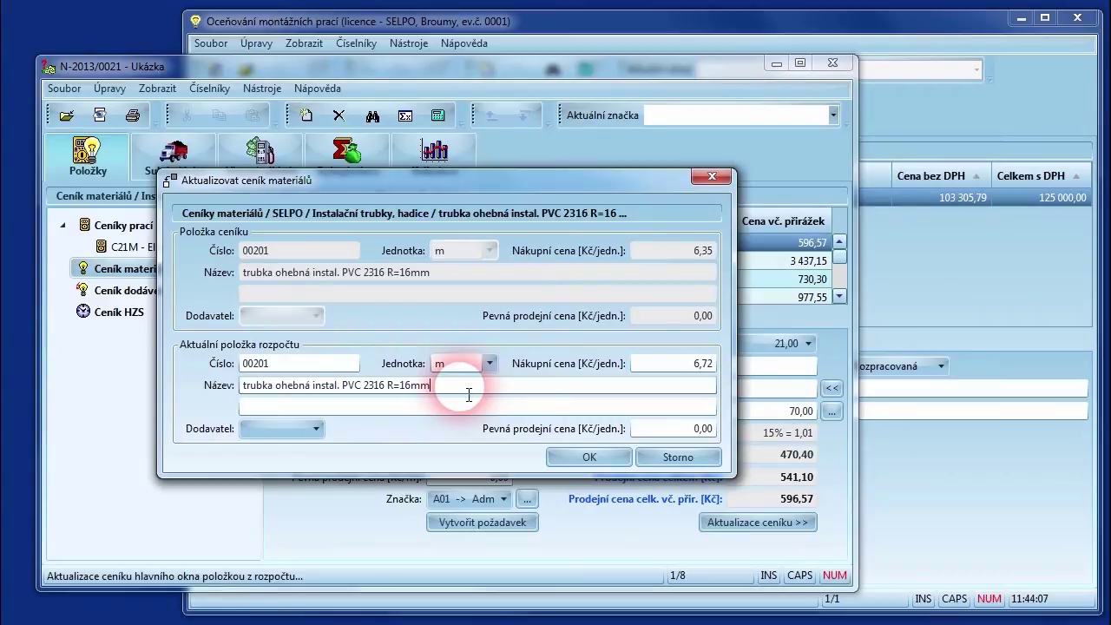
left_click(648, 458)
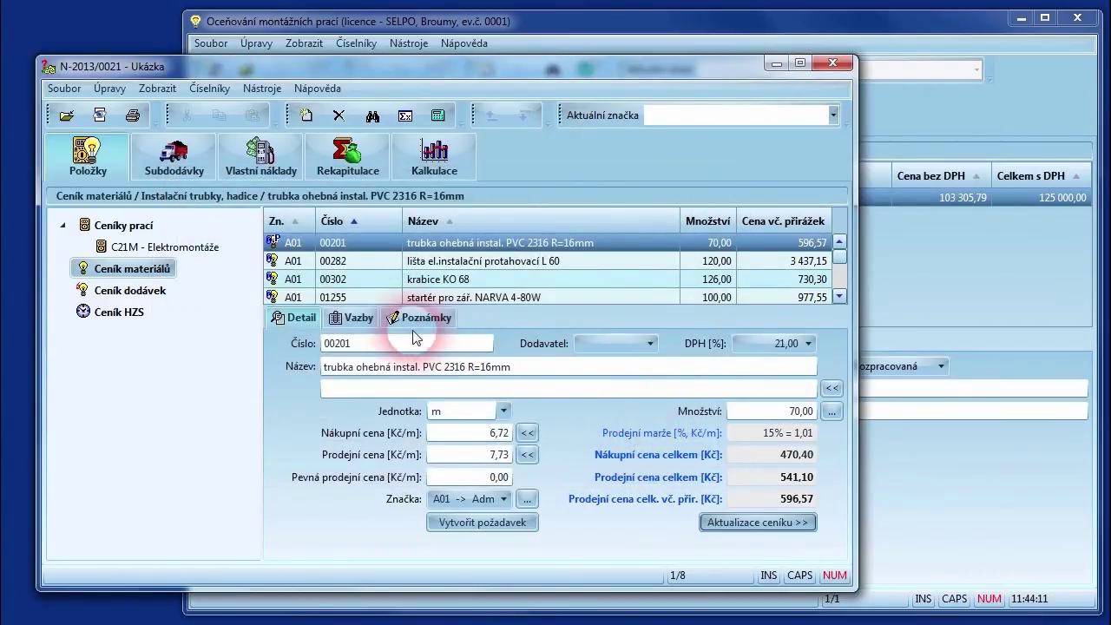
- Review the work item linked to material 00201 and the work items available for a new link, without choosing any
left_click(360, 317)
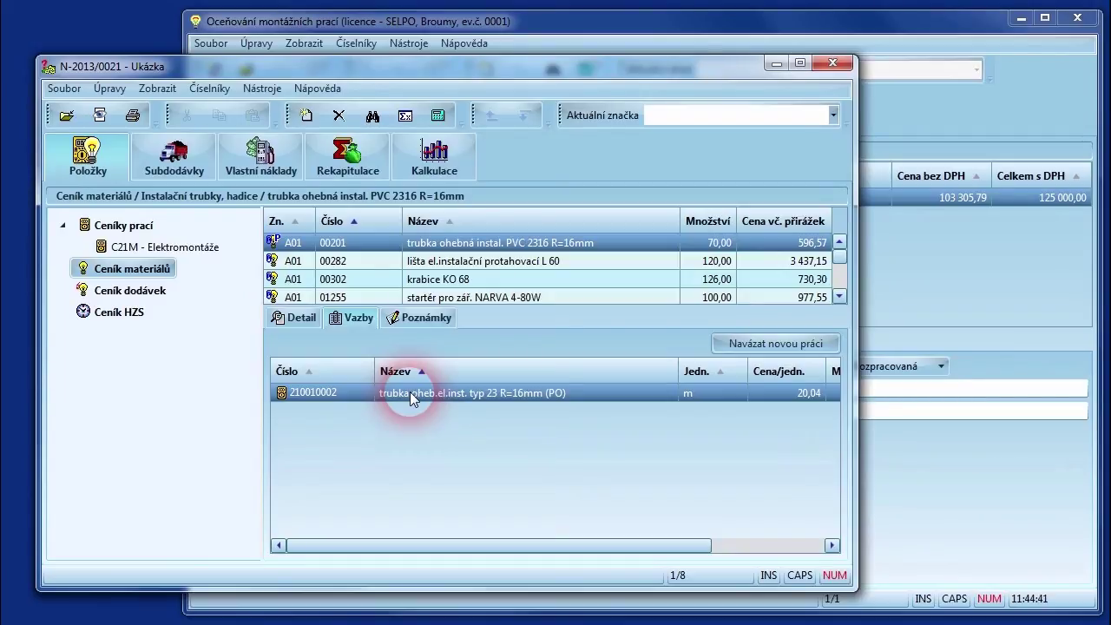
left_click_drag(415, 545, 533, 541)
left_click(789, 342)
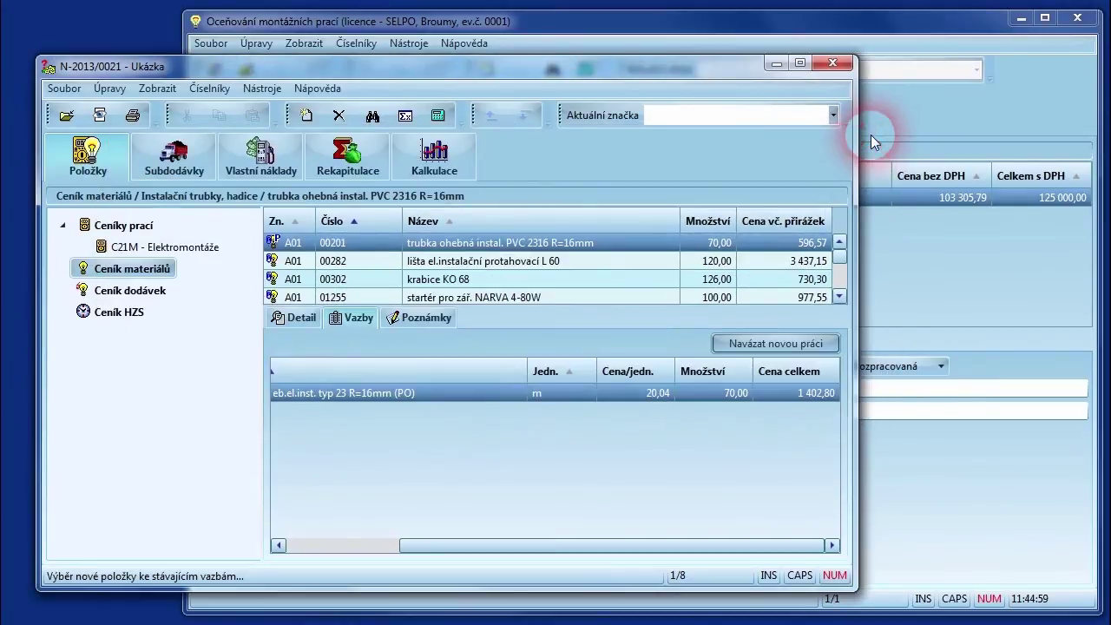
right_click(719, 439)
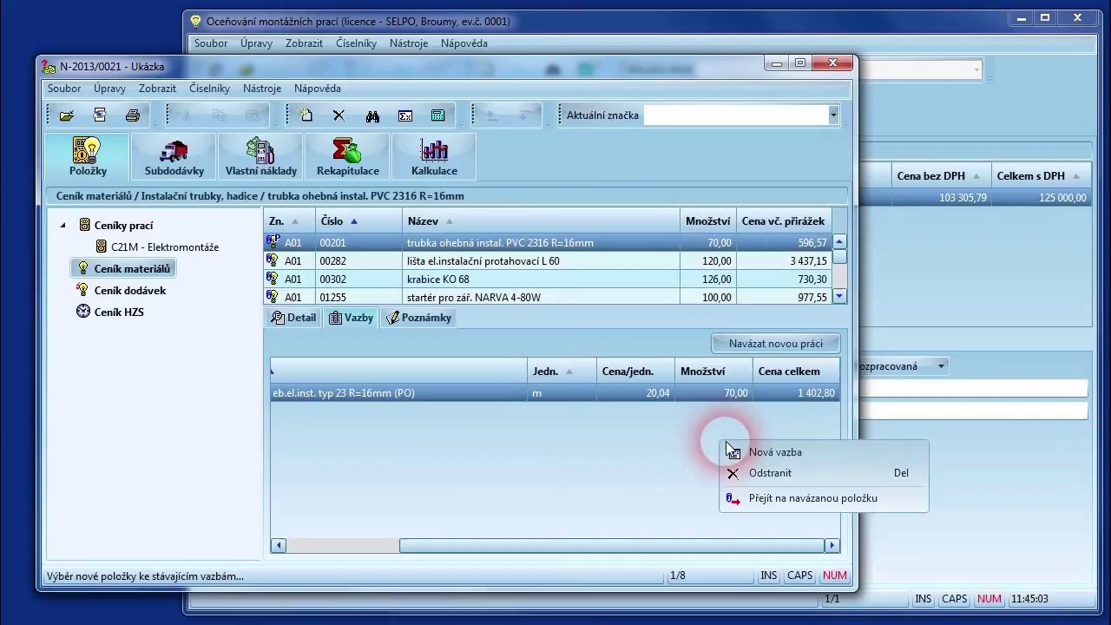
left_click(758, 453)
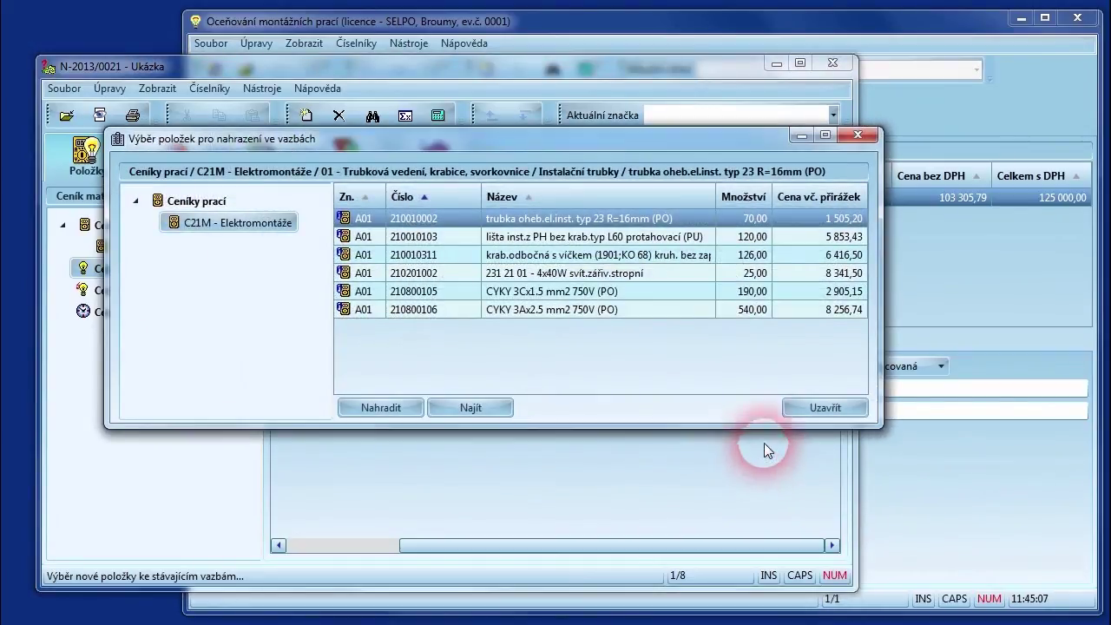
left_click(858, 135)
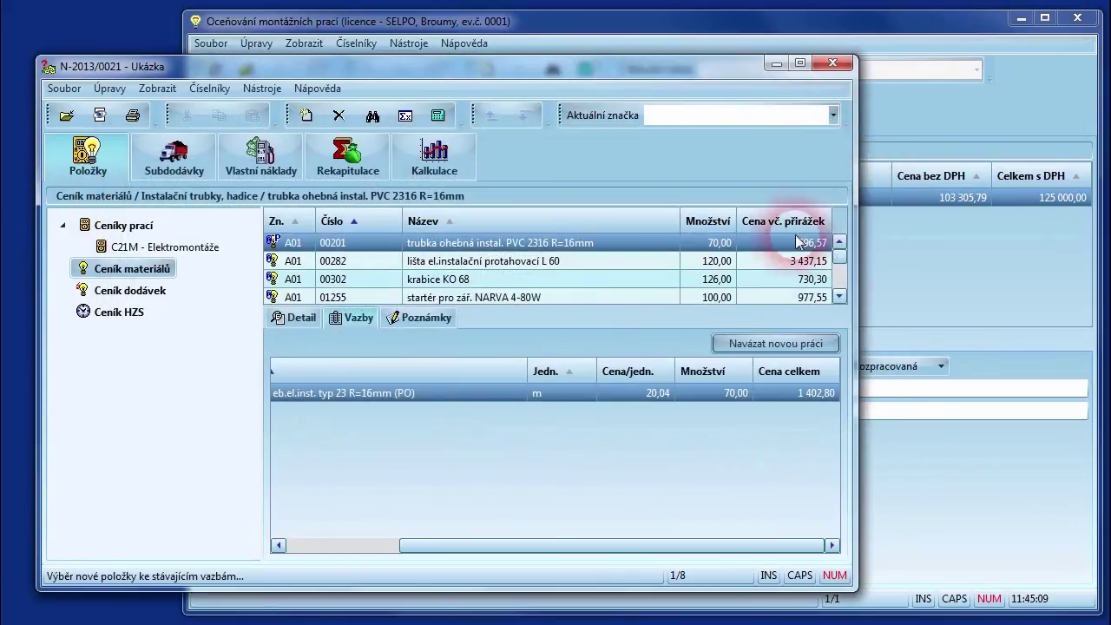
left_click_drag(676, 544, 539, 557)
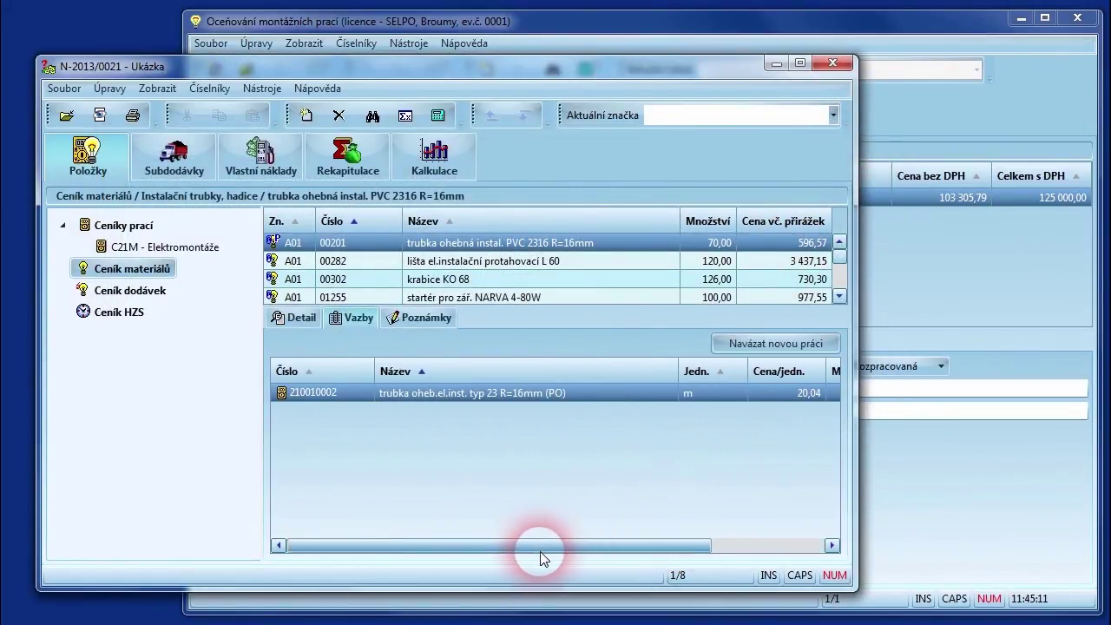
- Go to the linked work item 210010002, review its name, number and time norm, and return to the material price list
right_click(546, 390)
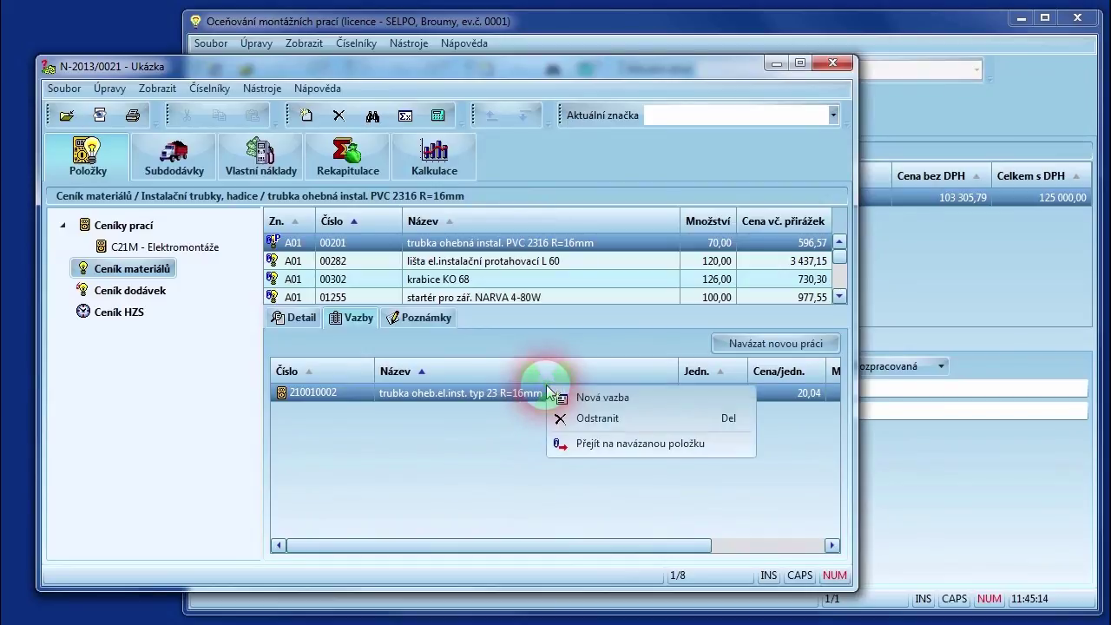
left_click(580, 445)
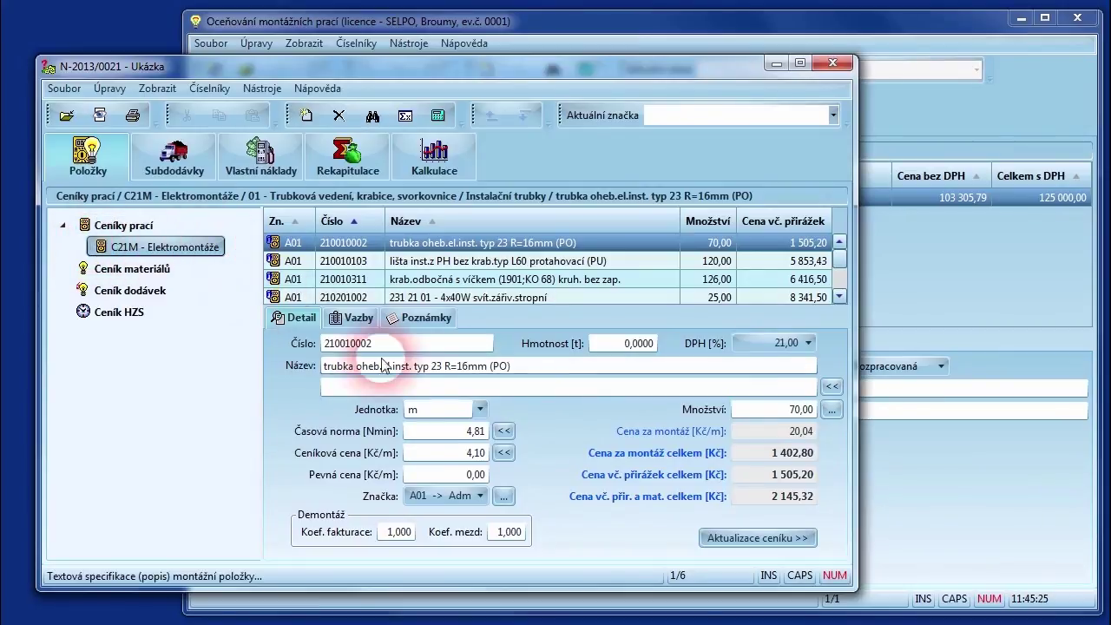
left_click(519, 372)
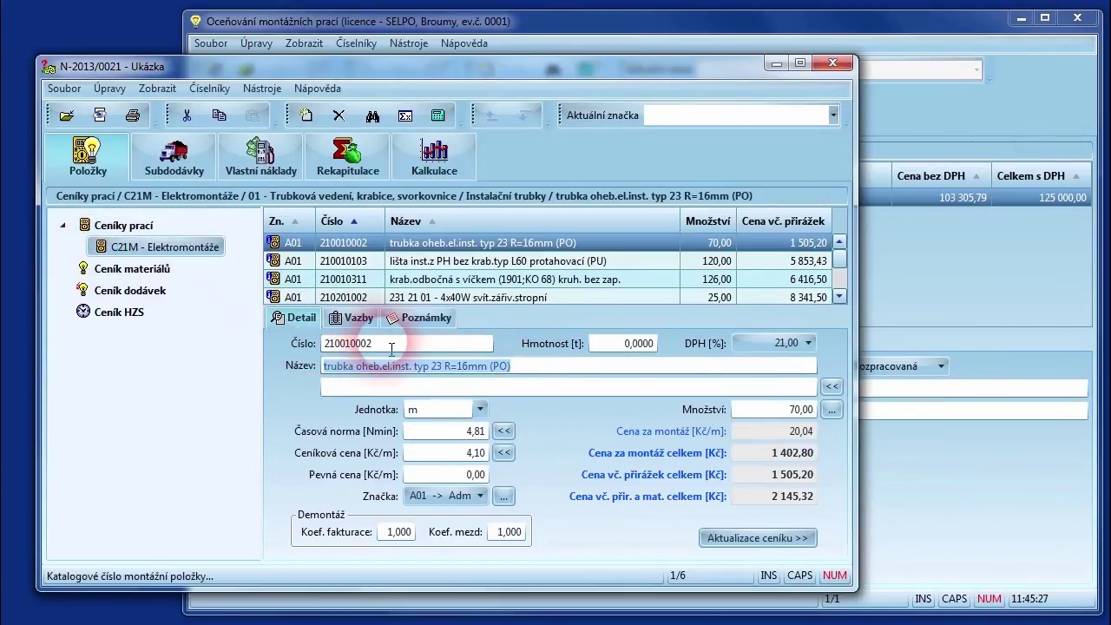
left_click(301, 343)
left_click_drag(446, 439, 482, 429)
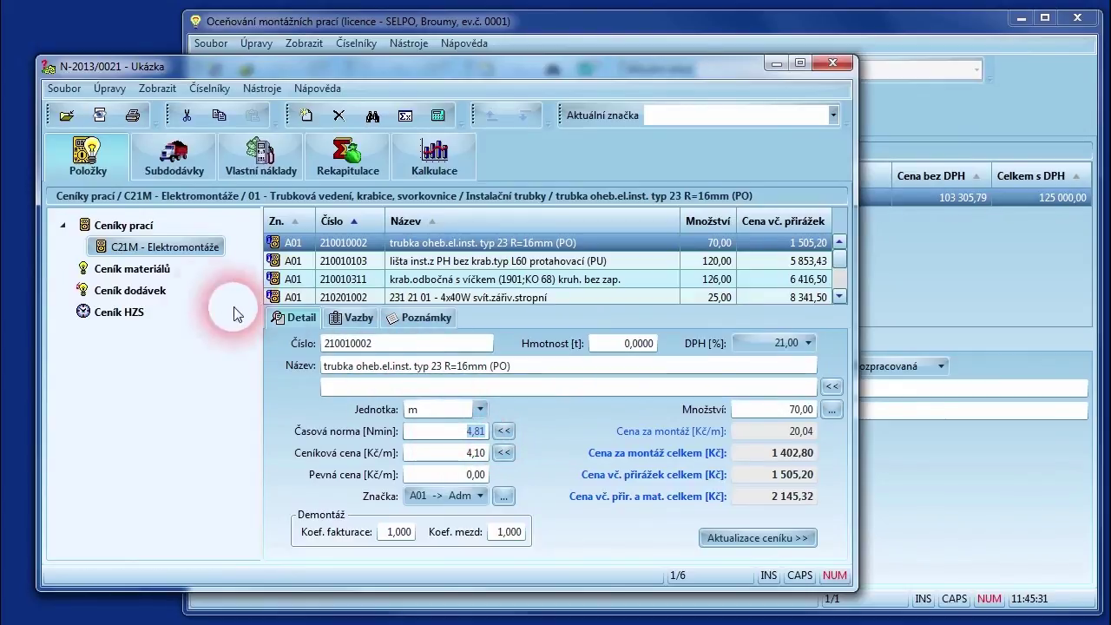
left_click(156, 270)
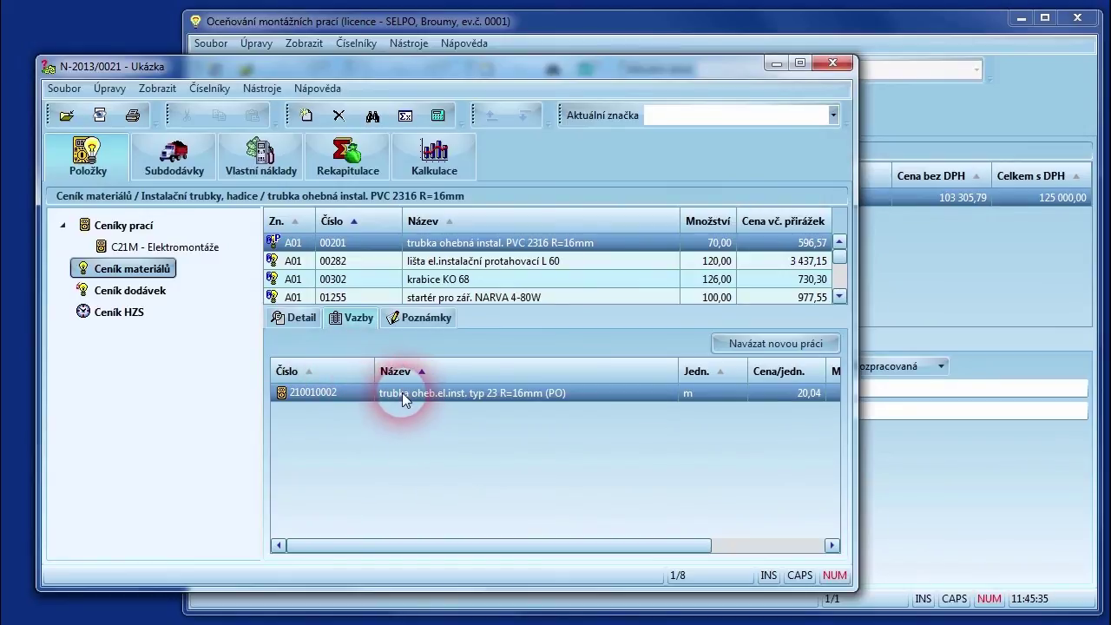
- Review the note text stored for material item 00201
left_click(433, 319)
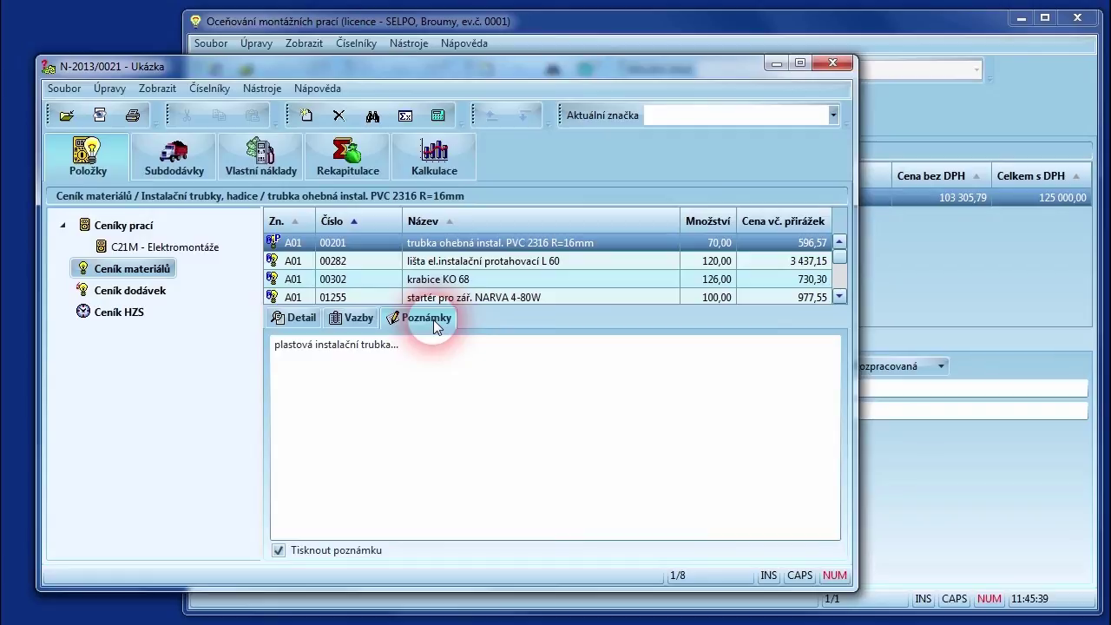
left_click_drag(405, 345, 262, 356)
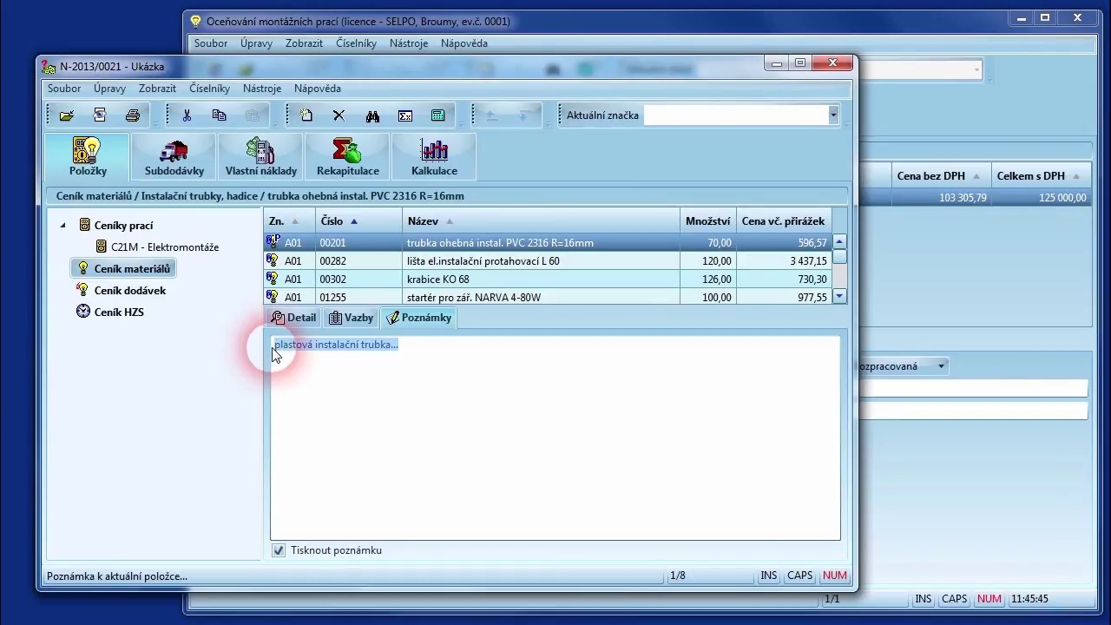
left_click(269, 348)
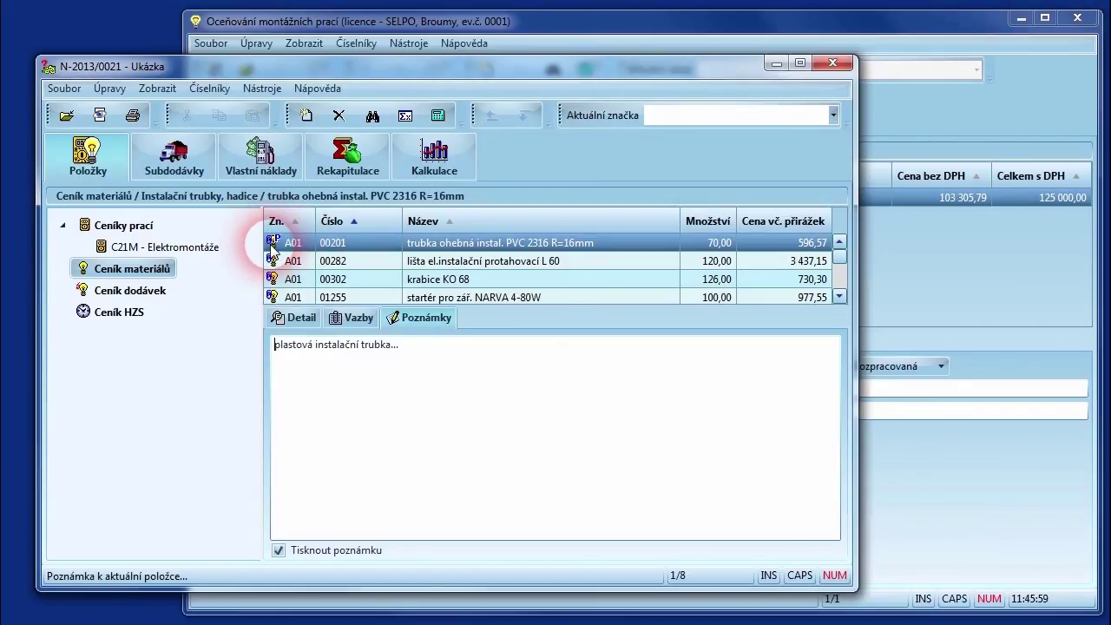
- Turn printing of item 00201's note off and back on, and return to the item's details
left_click(279, 550)
left_click(278, 239)
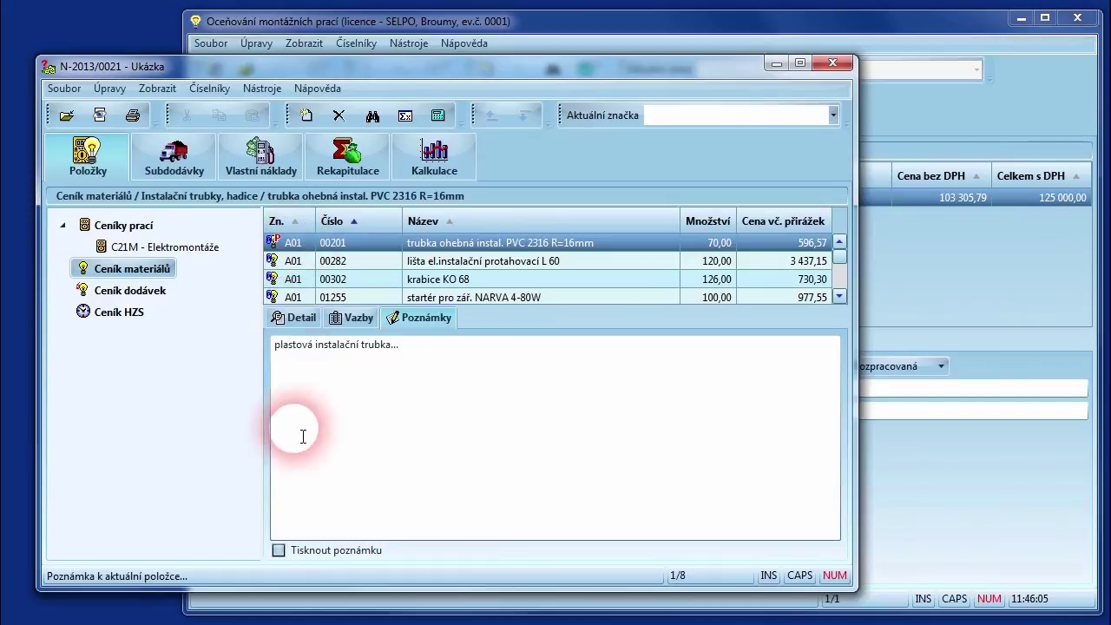
left_click(278, 550)
left_click(279, 550)
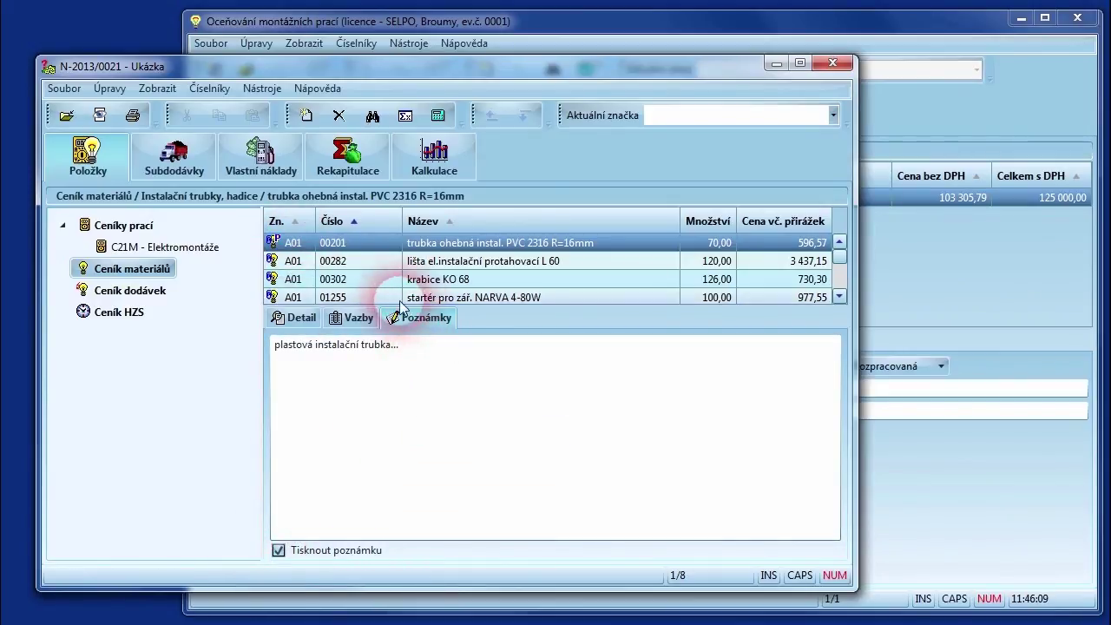
left_click(438, 263)
left_click(438, 242)
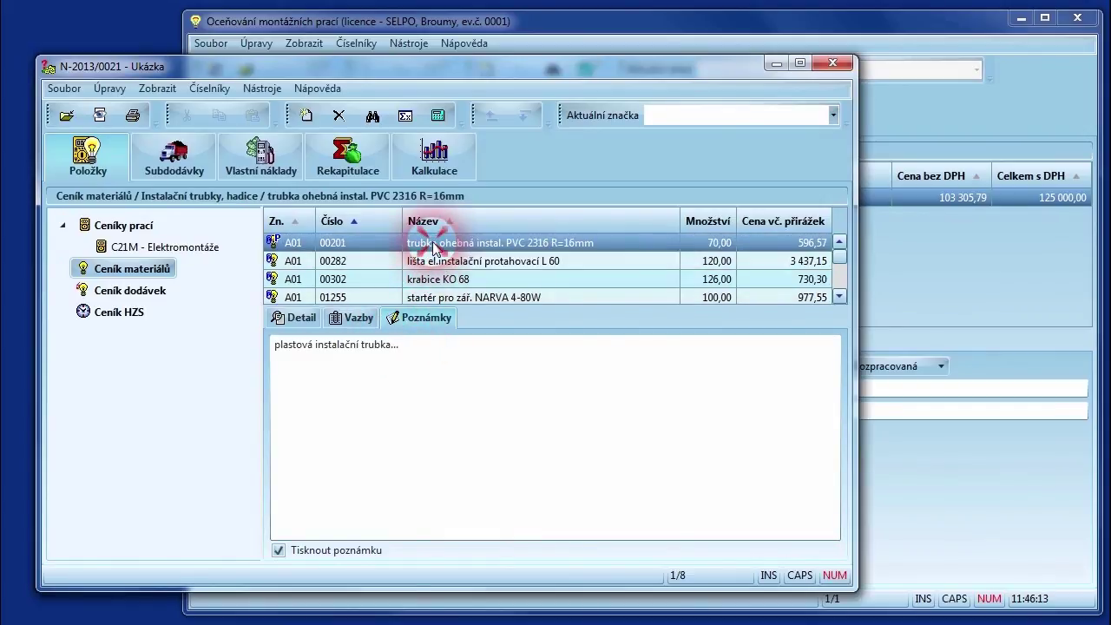
left_click(297, 318)
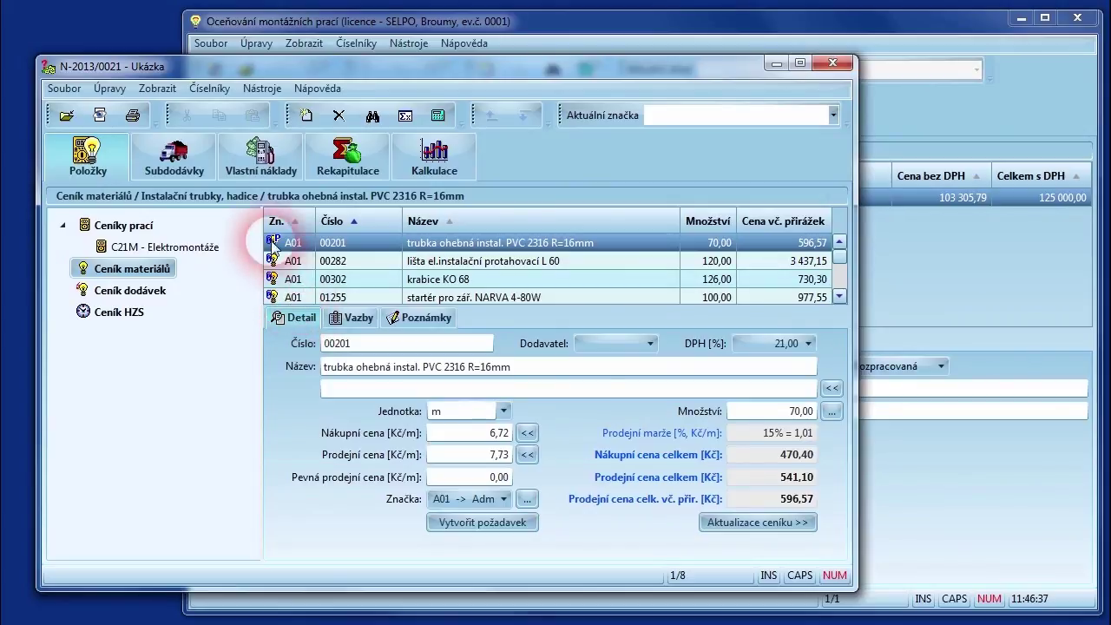
- Show the item groups in the budget's price-list tree and hide them again
left_click(159, 89)
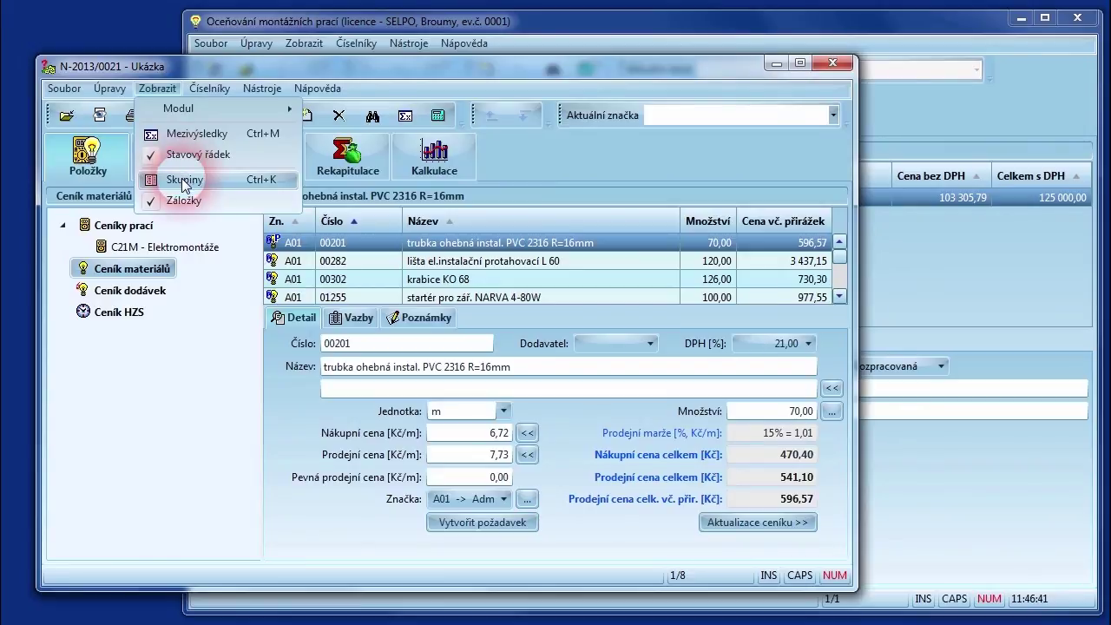
left_click(282, 180)
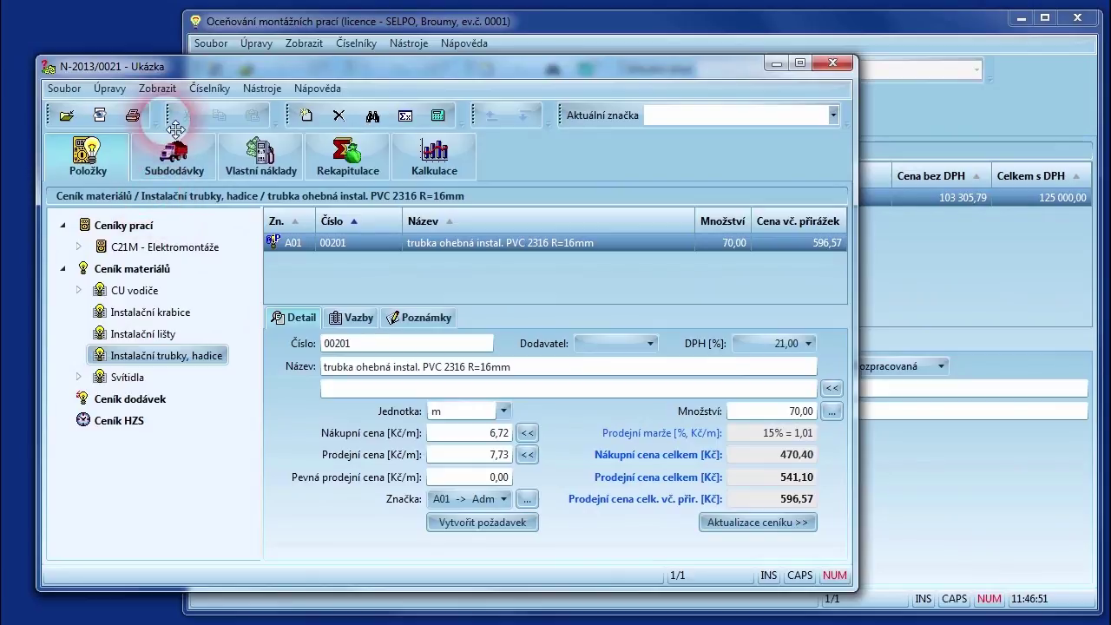
left_click(163, 88)
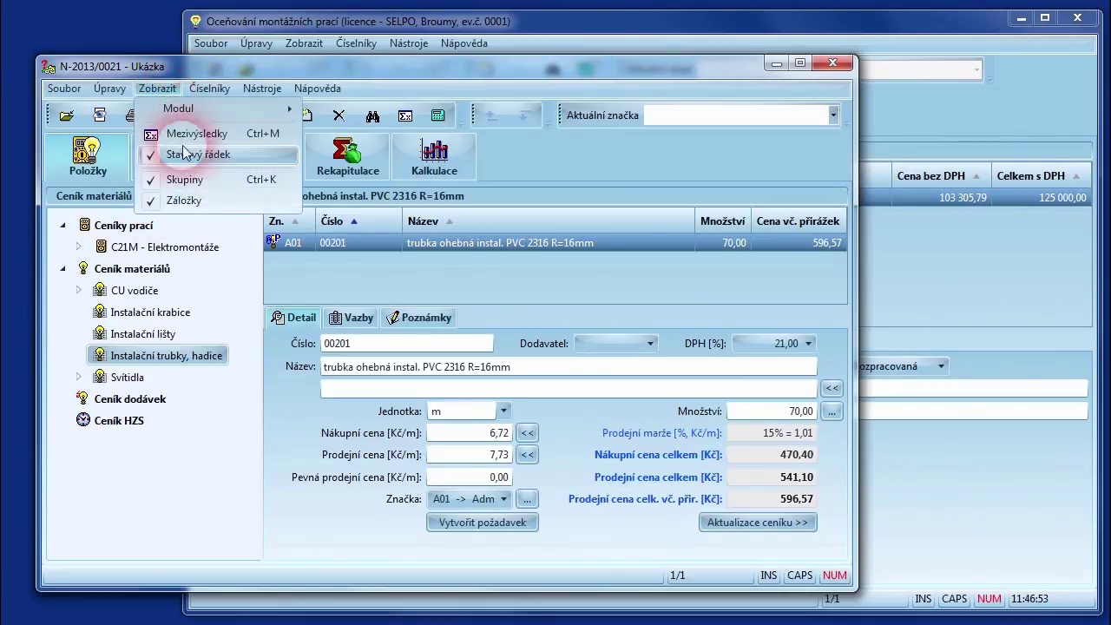
left_click(187, 179)
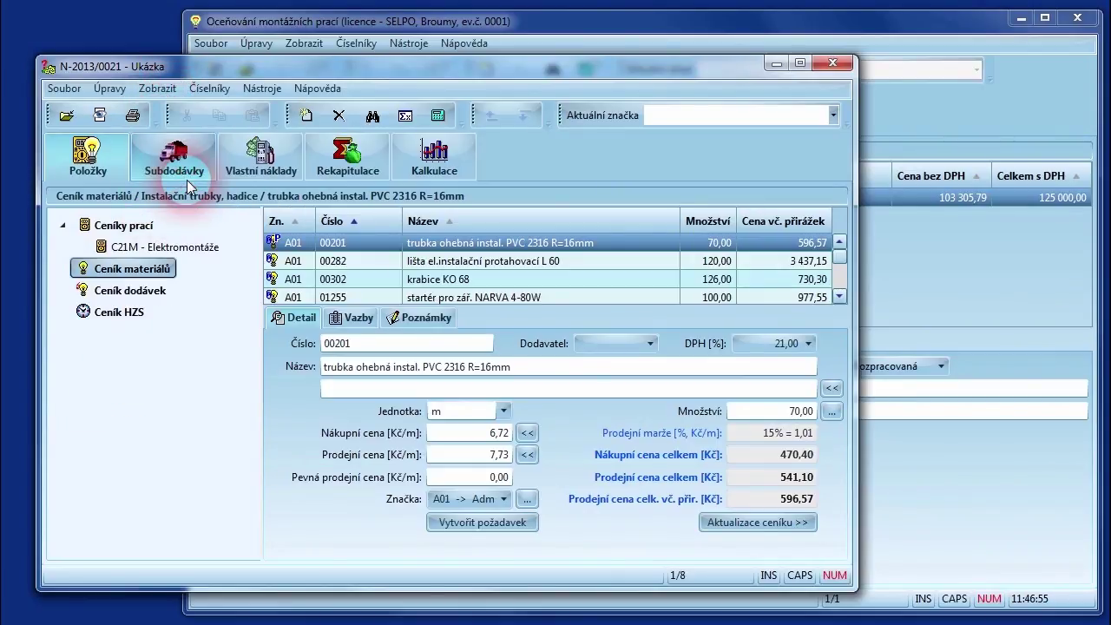